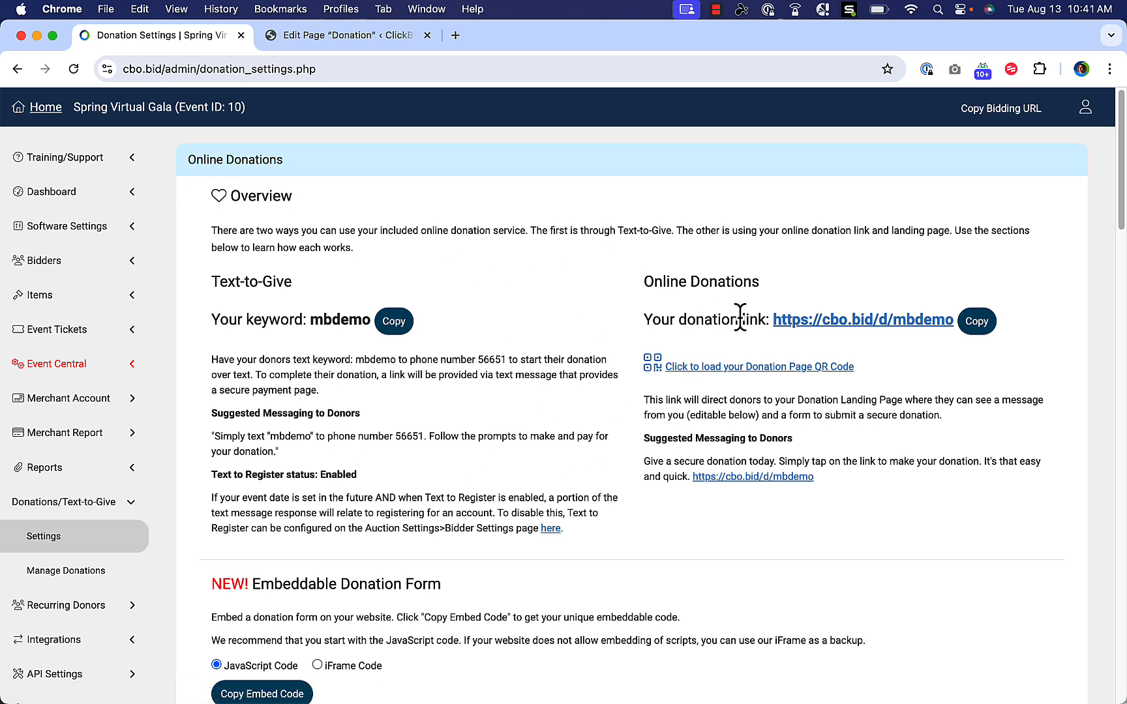
pyautogui.click(832, 330)
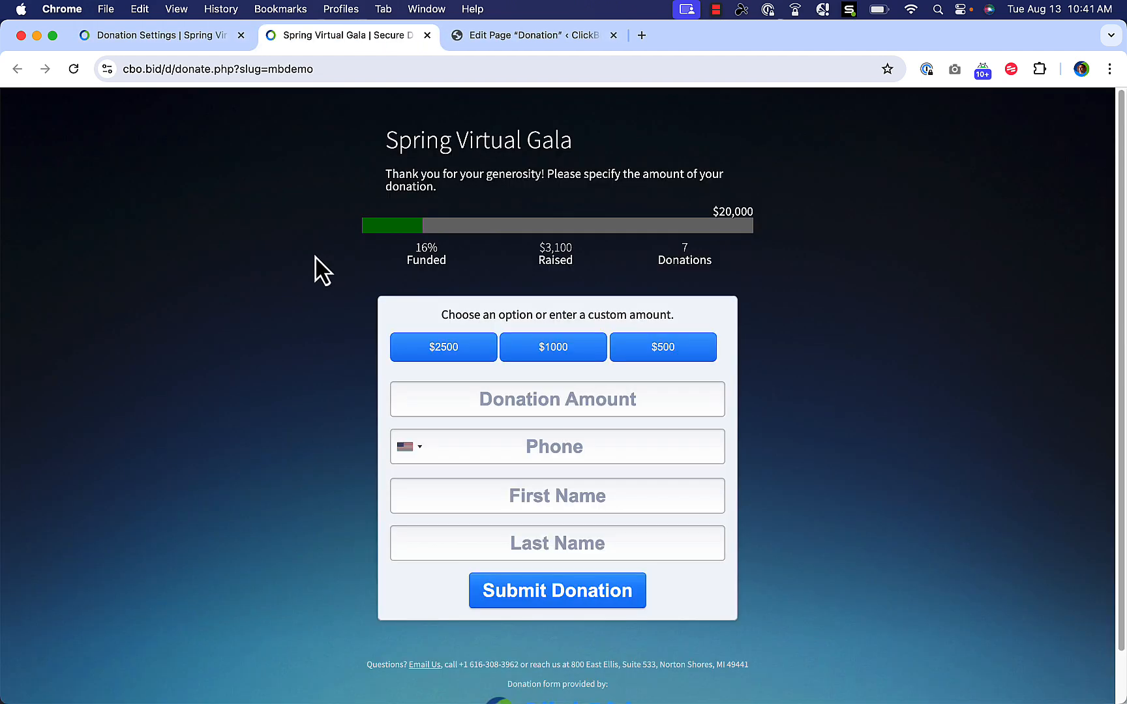
pyautogui.scroll(-1, 316, 393)
pyautogui.scroll(1, 316, 392)
pyautogui.click(426, 36)
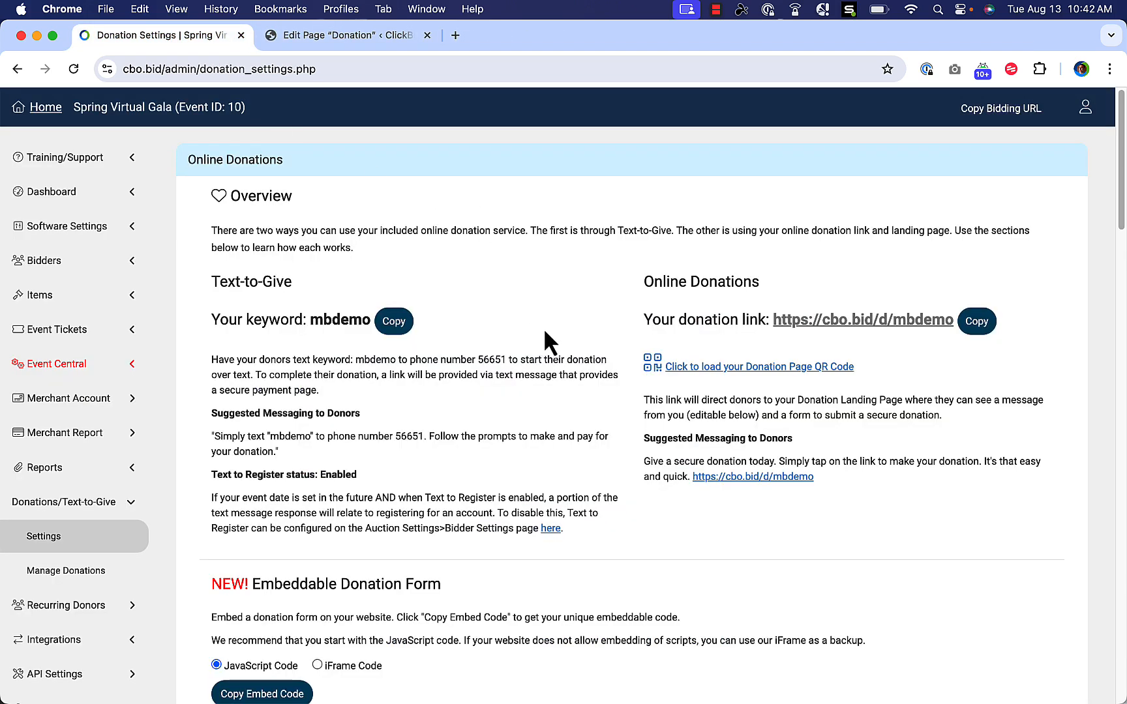
pyautogui.scroll(-5, 562, 315)
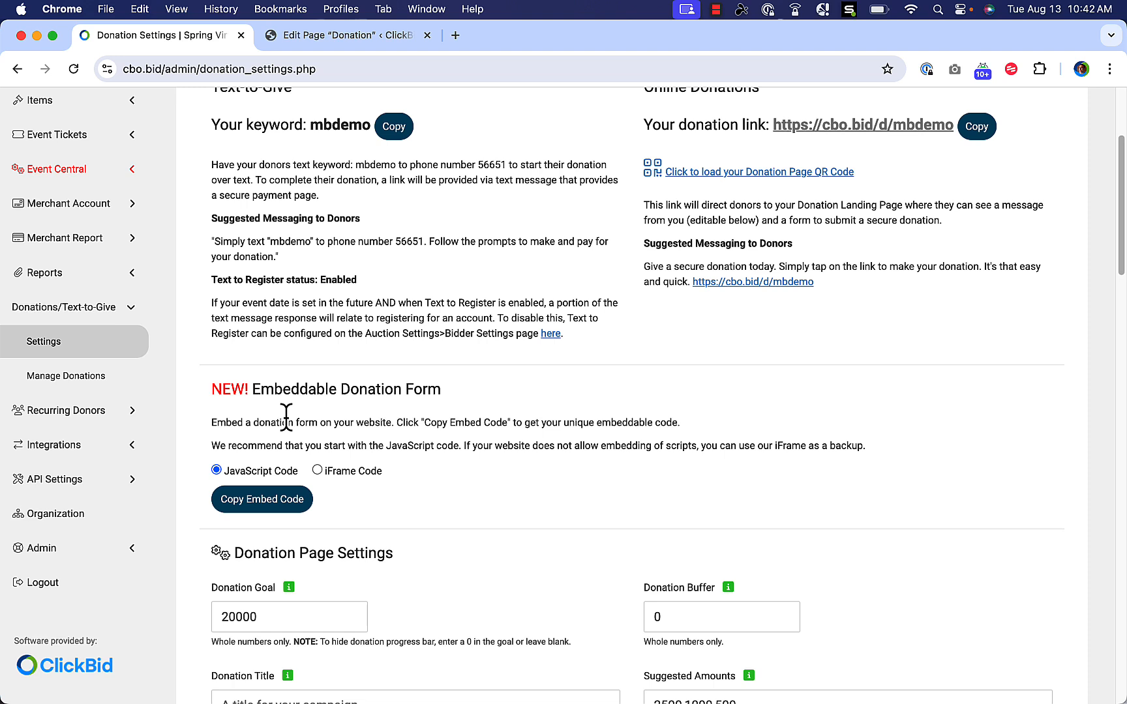
pyautogui.click(362, 470)
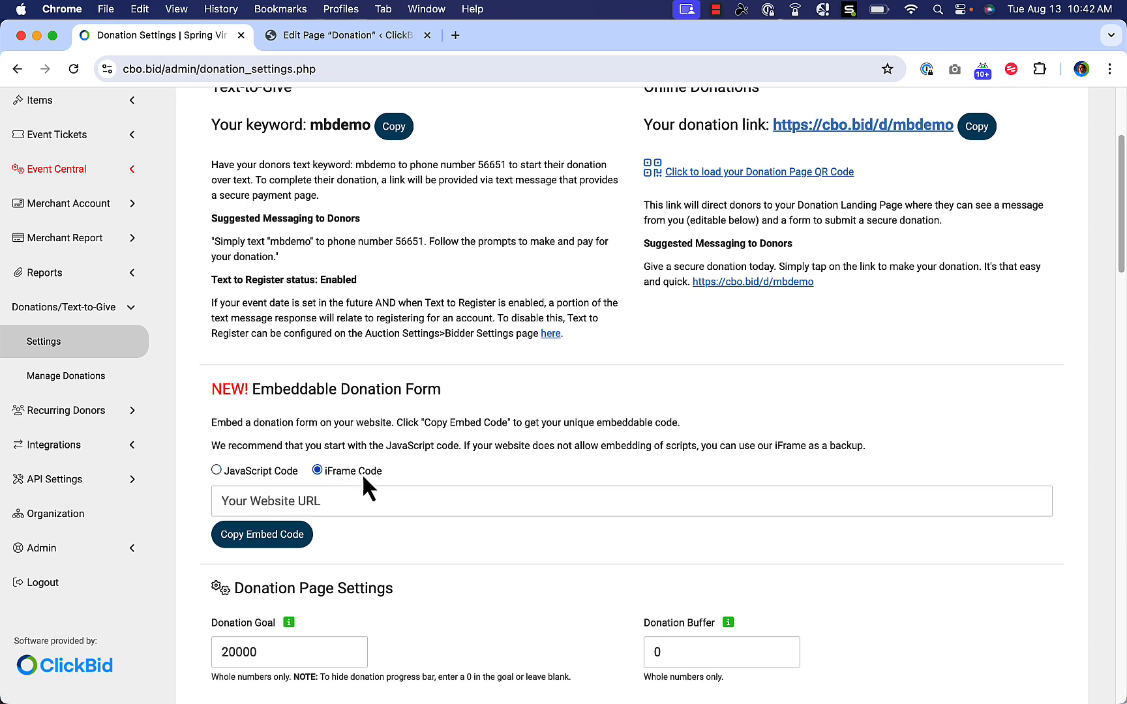
pyautogui.click(280, 501)
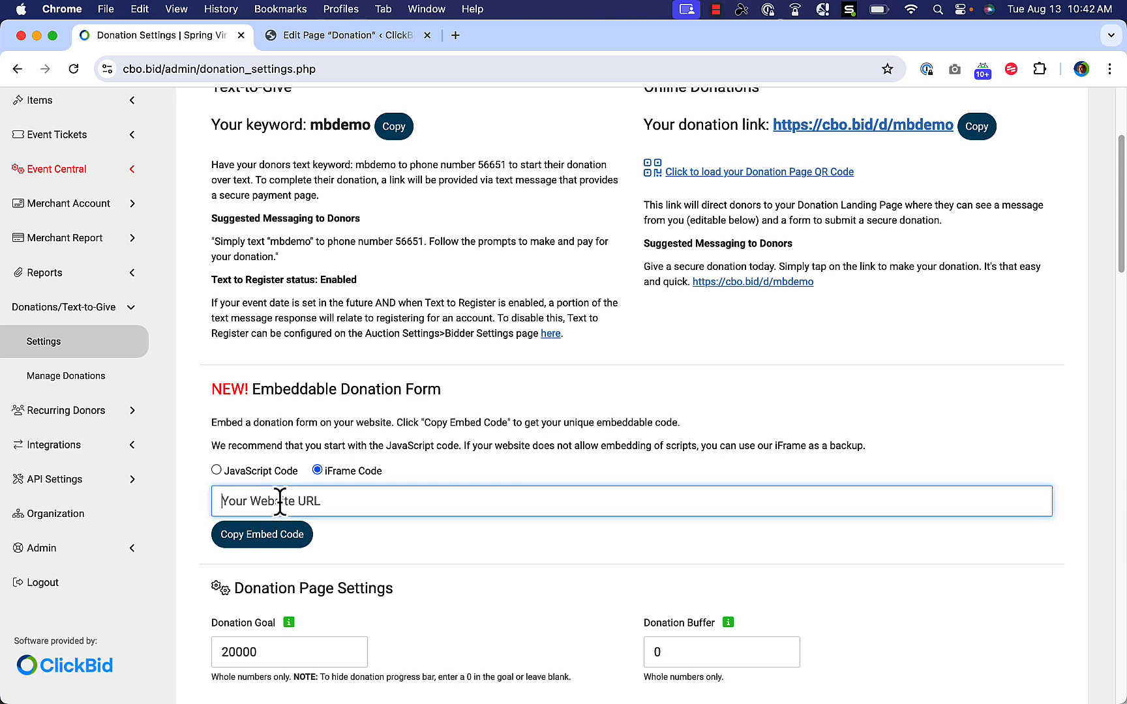
pyautogui.write('https:/')
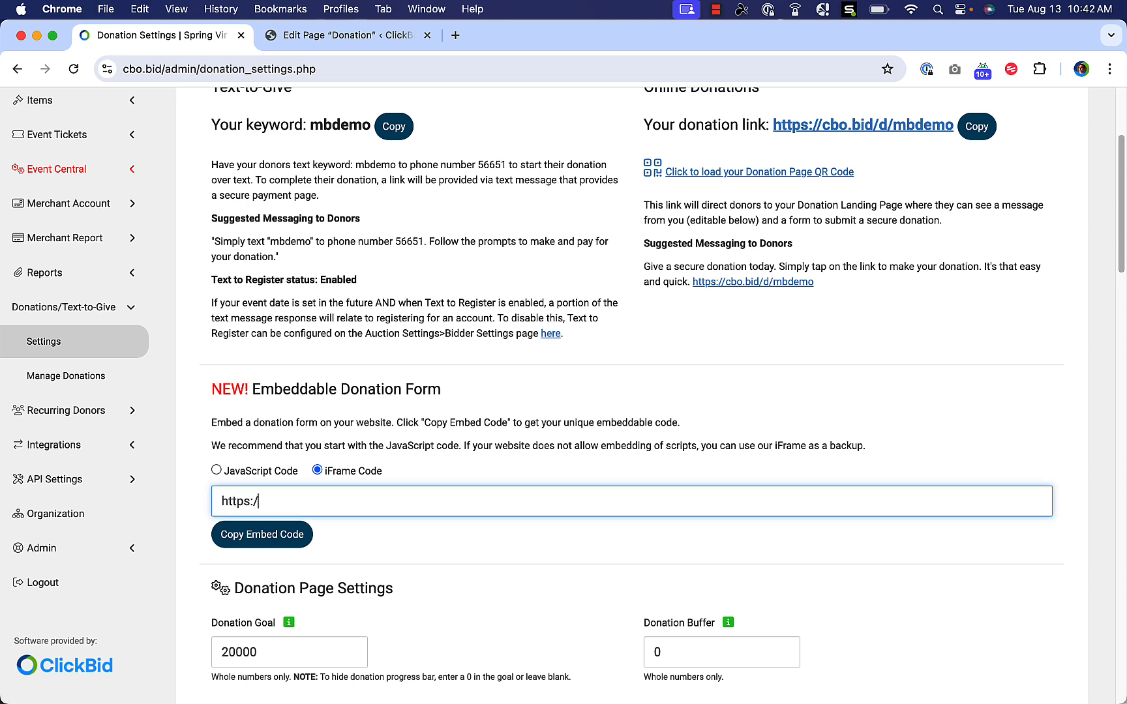
pyautogui.write('/clickbid.org')
pyautogui.click(272, 538)
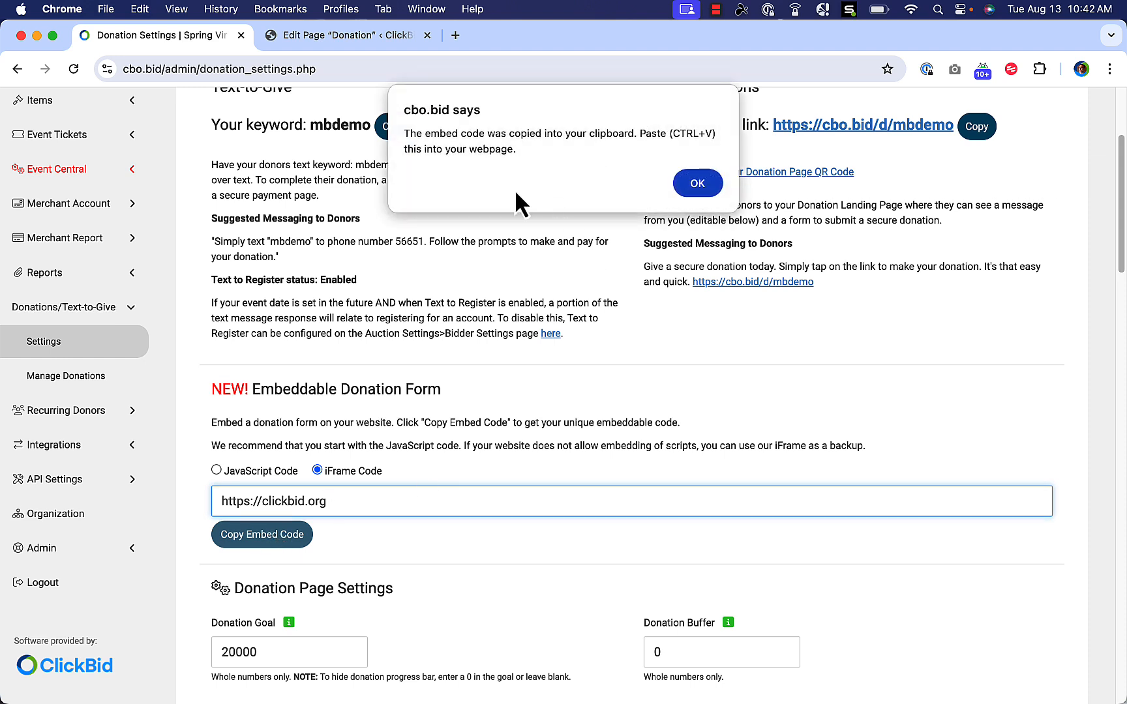
pyautogui.click(697, 185)
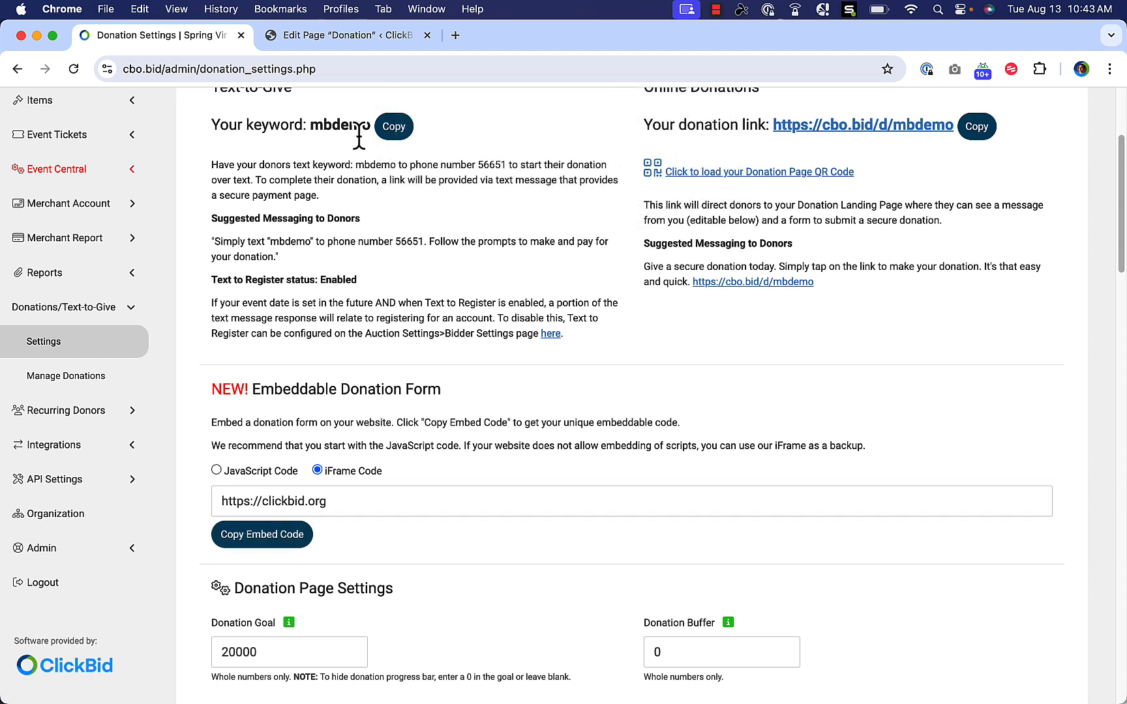
# Leave the current editor and reopen the Donation page from the WordPress Pages list.
pyautogui.click(343, 40)
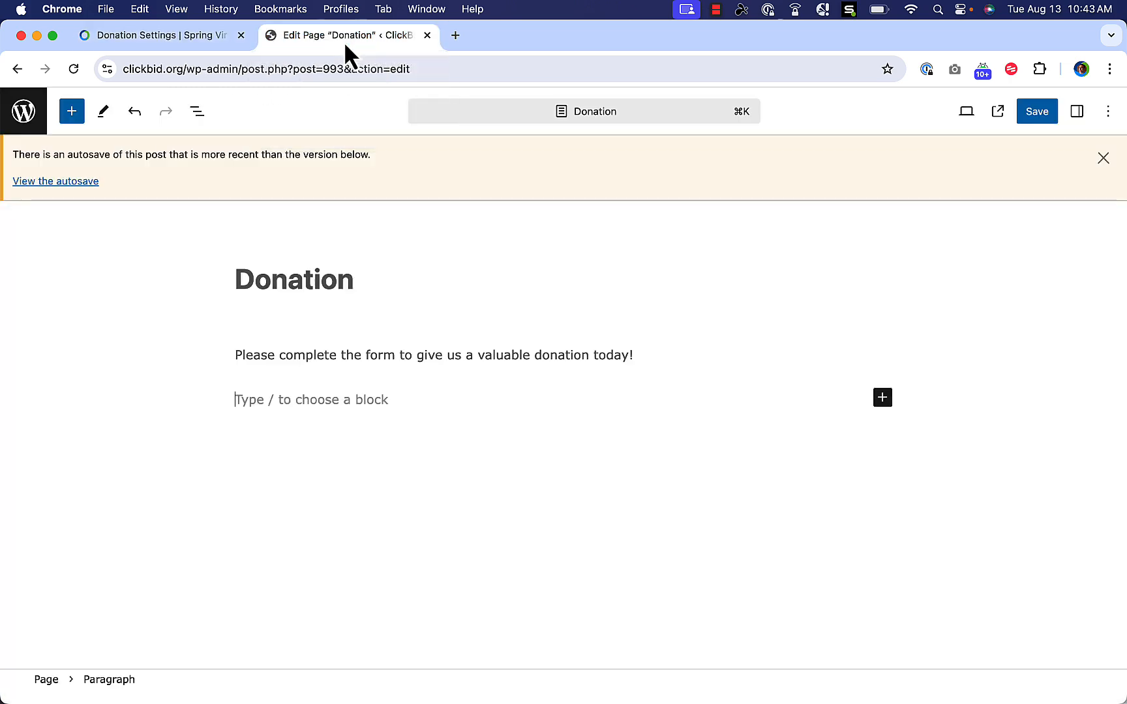
pyautogui.click(30, 115)
pyautogui.click(617, 289)
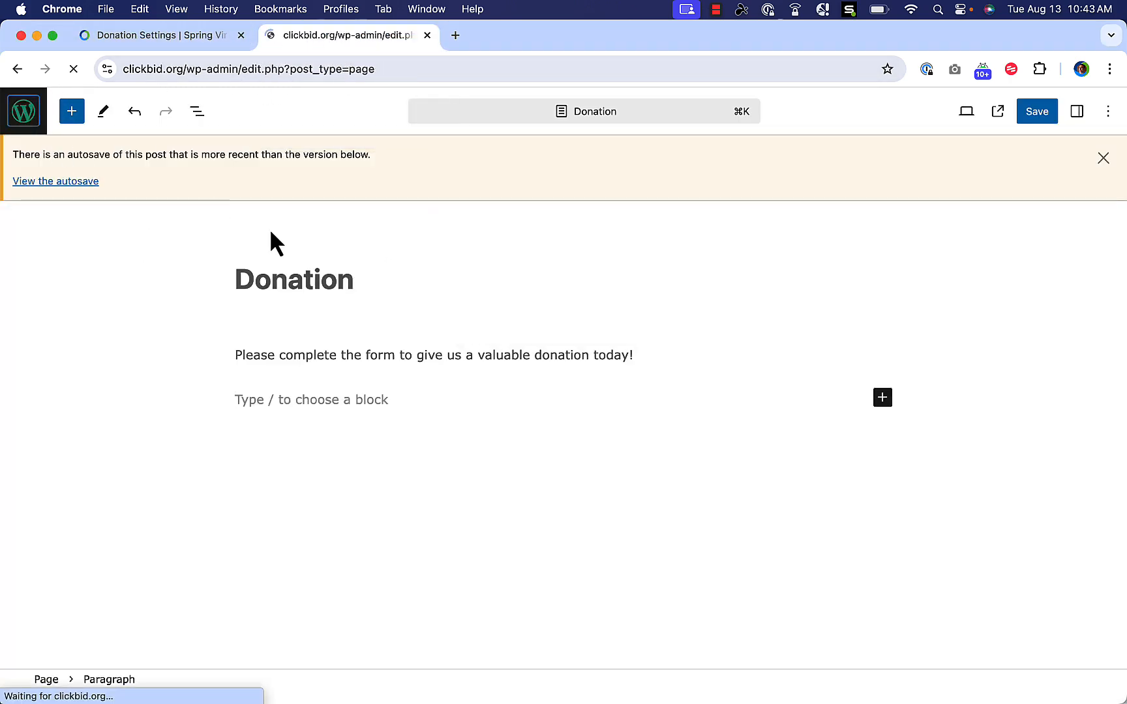
pyautogui.moveTo(105, 143)
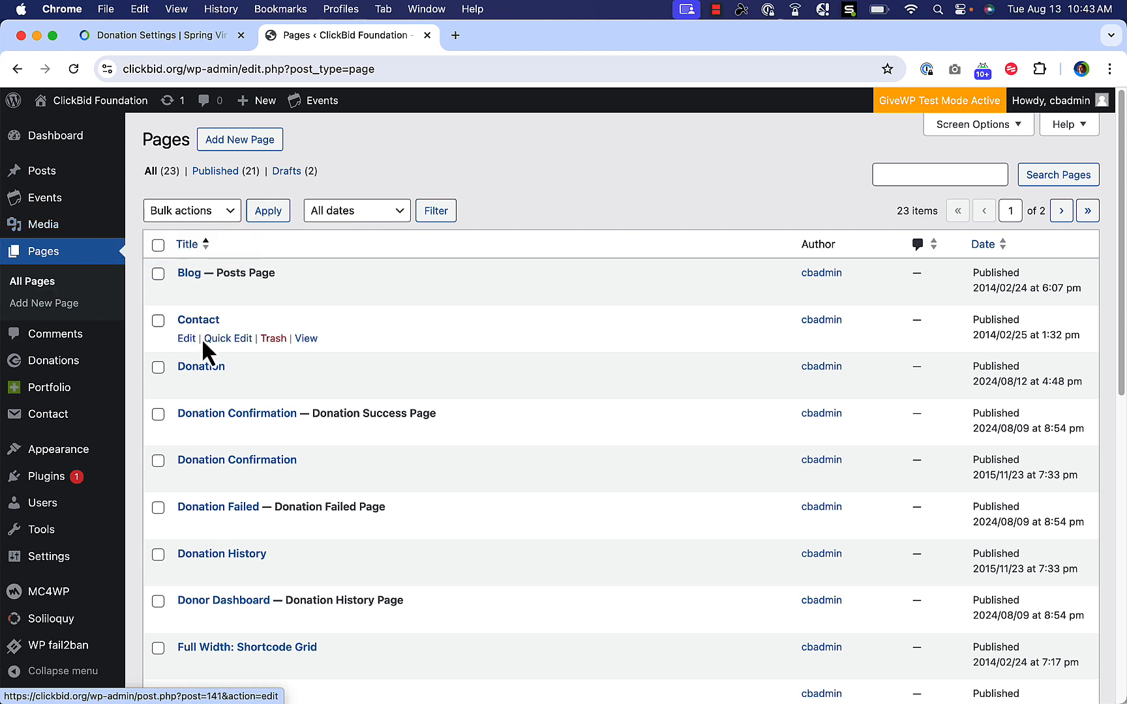
pyautogui.click(210, 369)
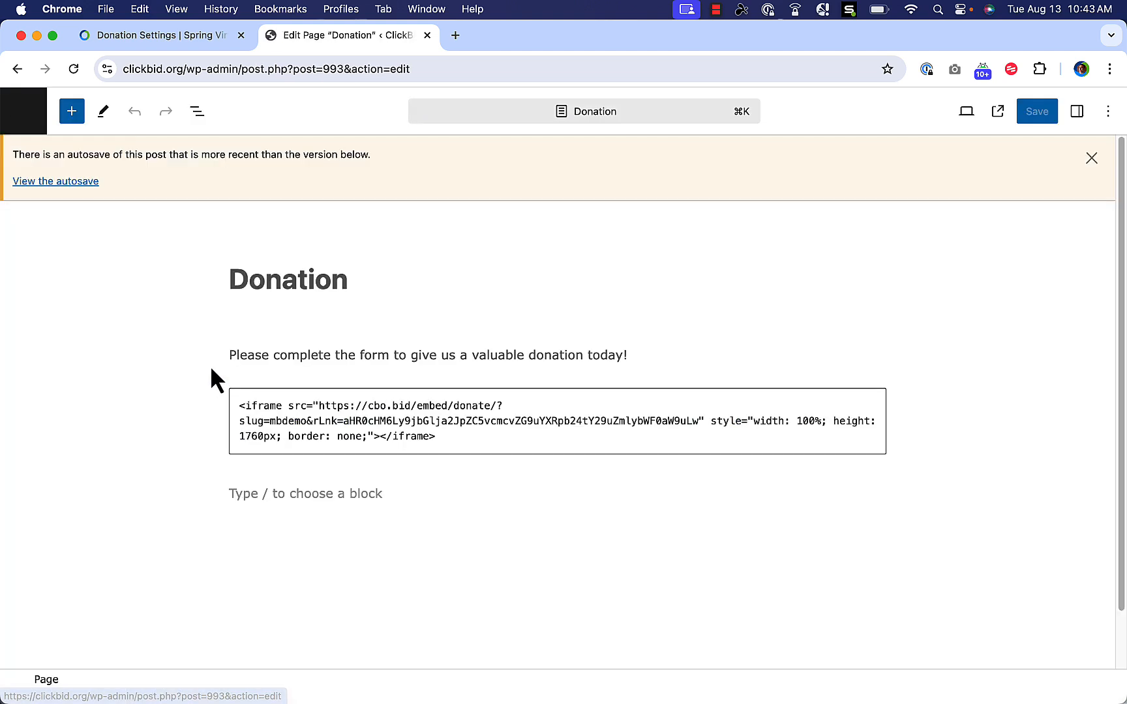
# Delete the old Custom HTML iframe block, keeping only the introductory sentence.
pyautogui.click(868, 411)
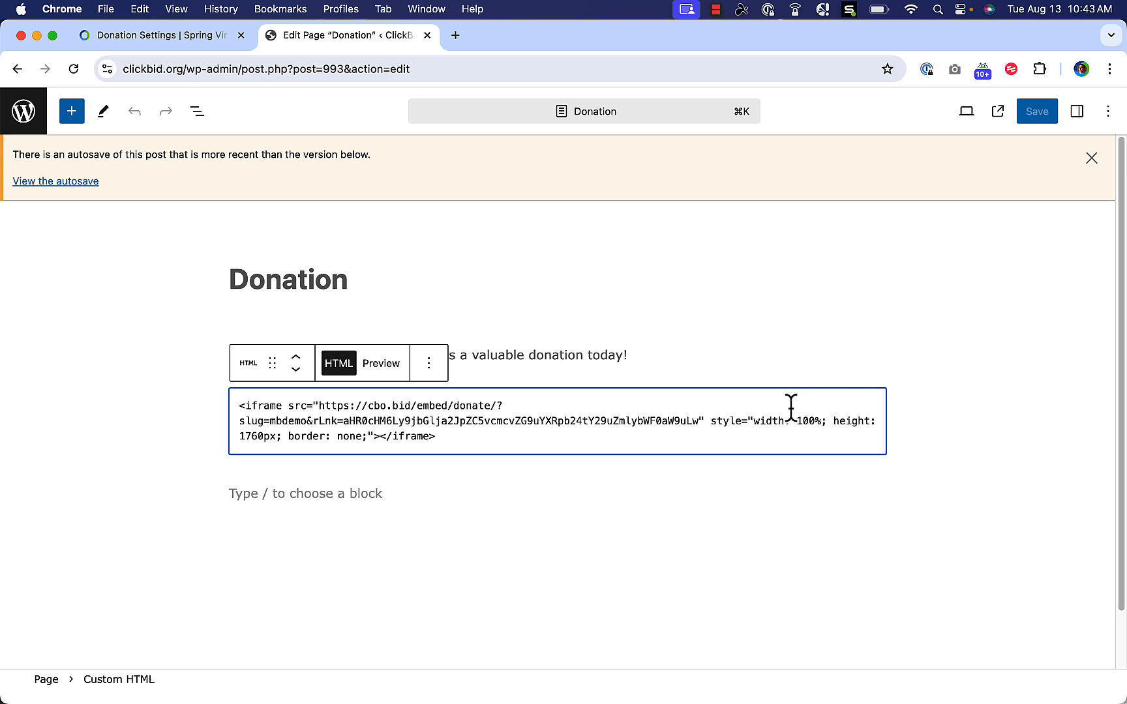
pyautogui.press('BackSpace')
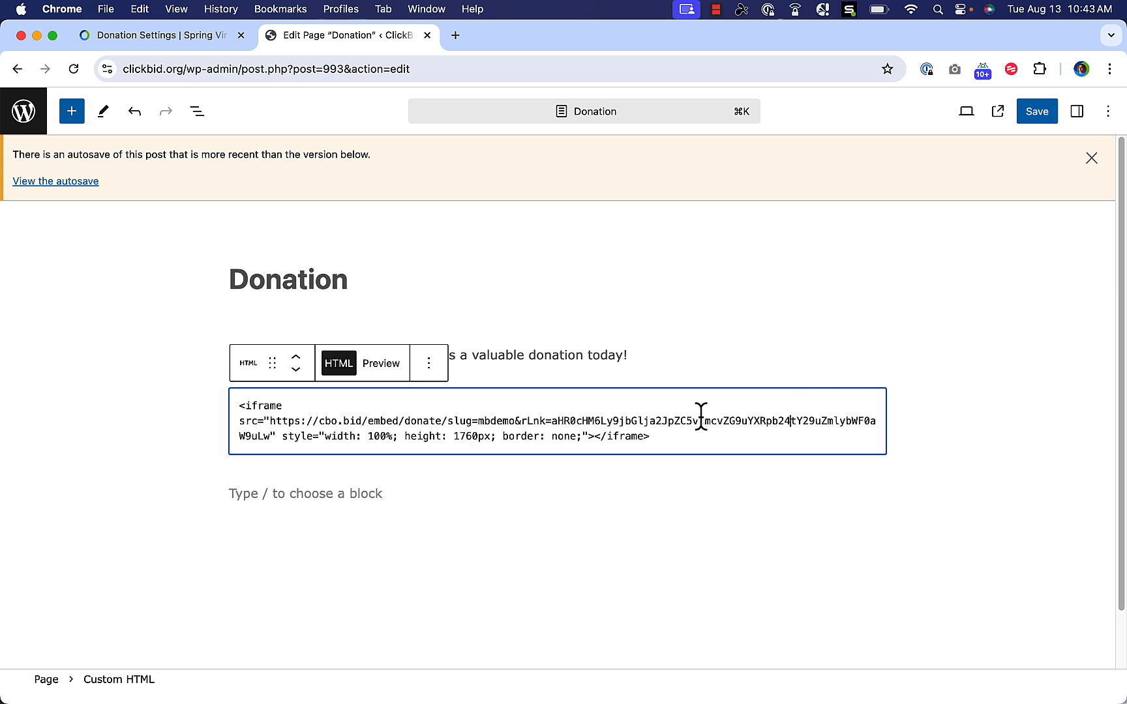
pyautogui.click(428, 365)
pyautogui.scroll(-1, 478, 528)
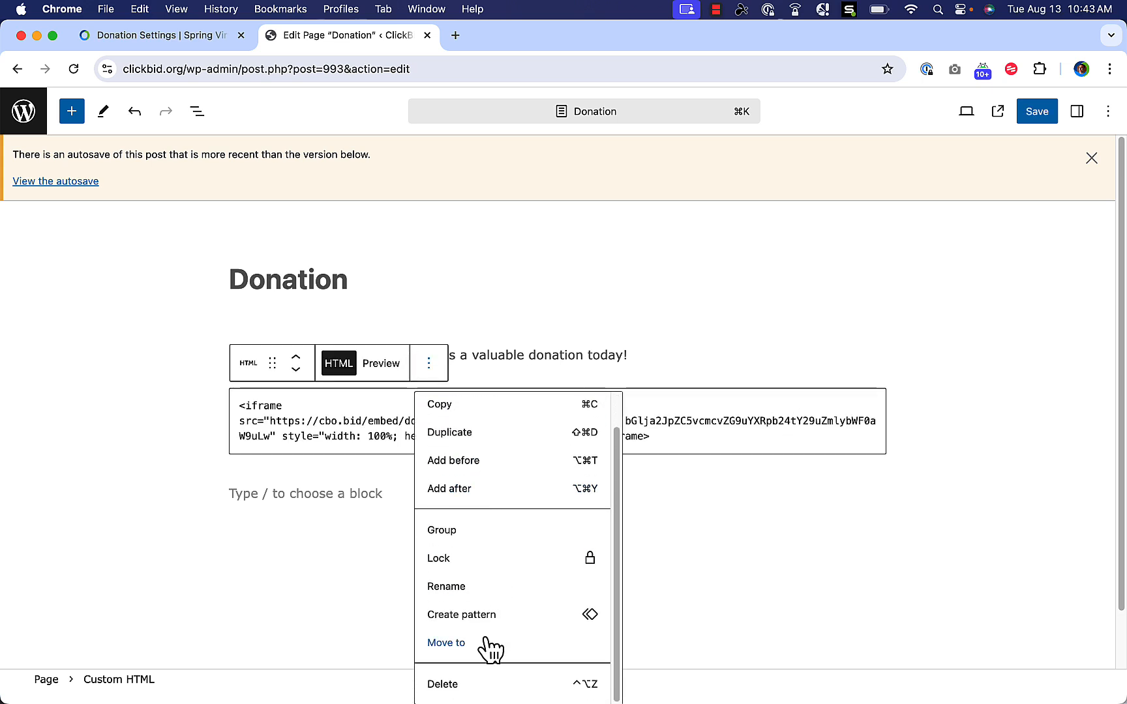
pyautogui.click(496, 685)
pyautogui.click(324, 406)
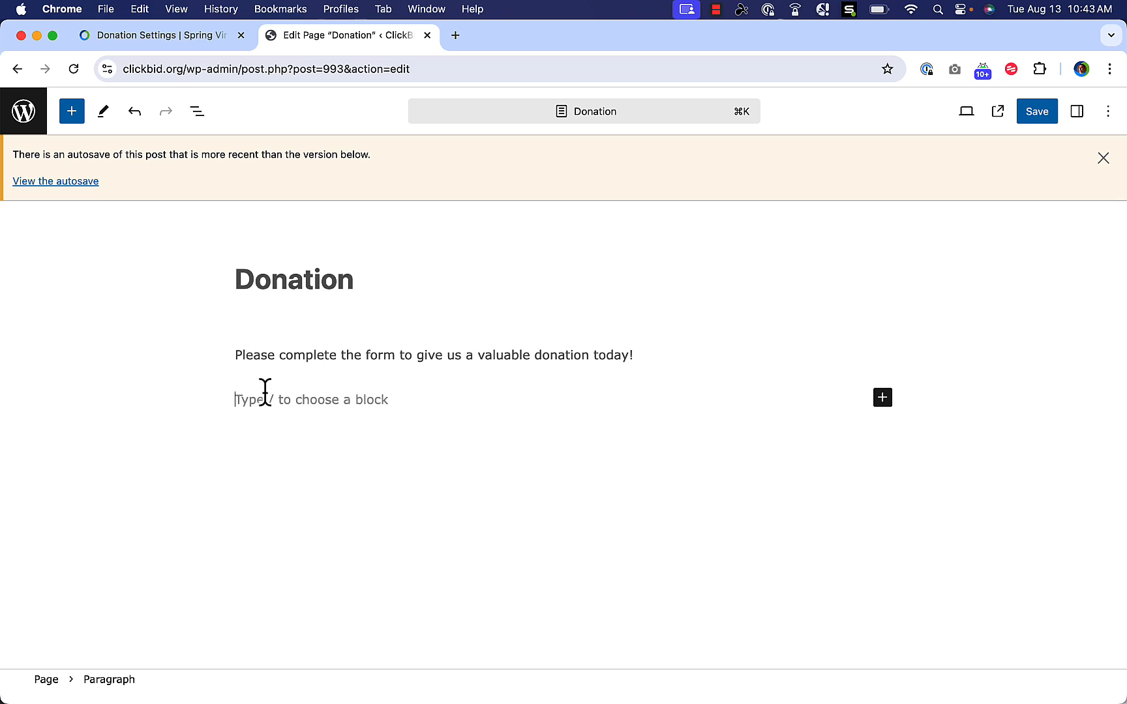
# Add a Custom HTML block with the pasted ClickBid iframe code and save the Donation page.
pyautogui.click(882, 397)
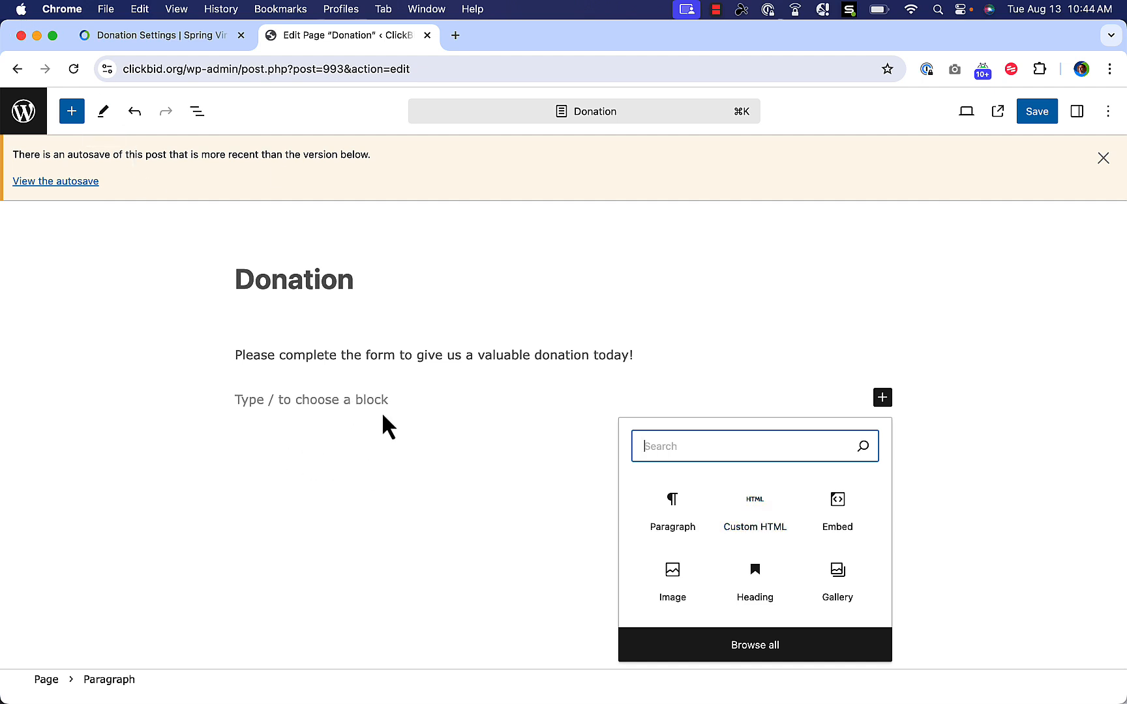
pyautogui.click(756, 522)
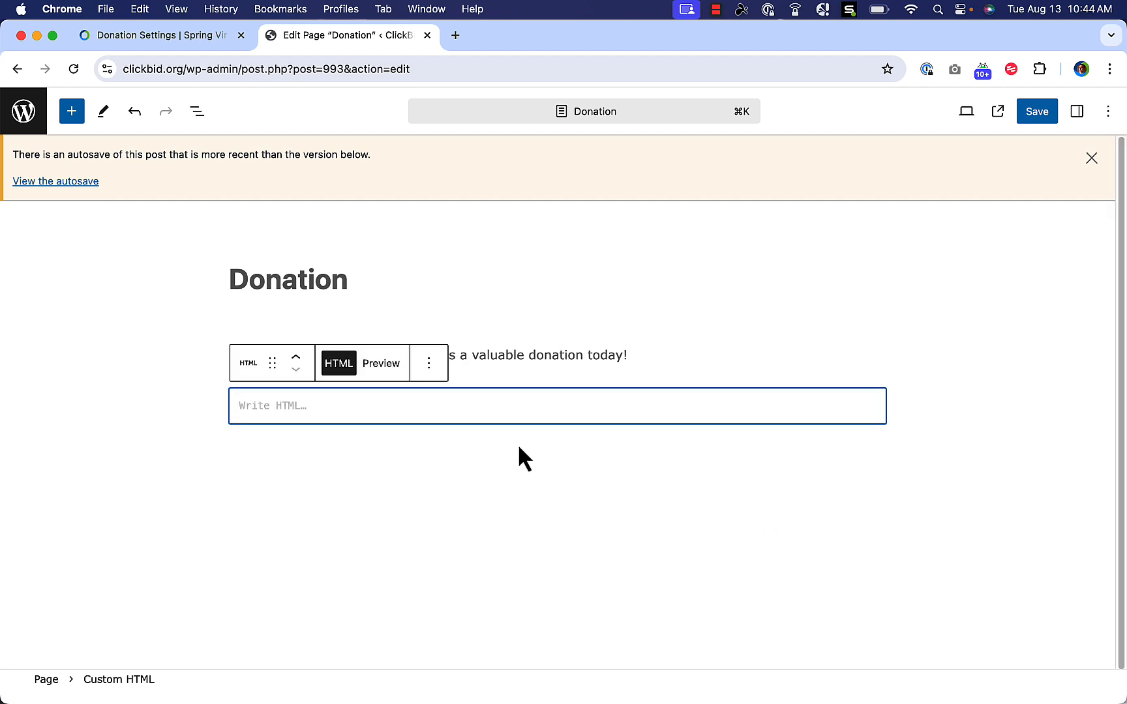
pyautogui.press('super+v')
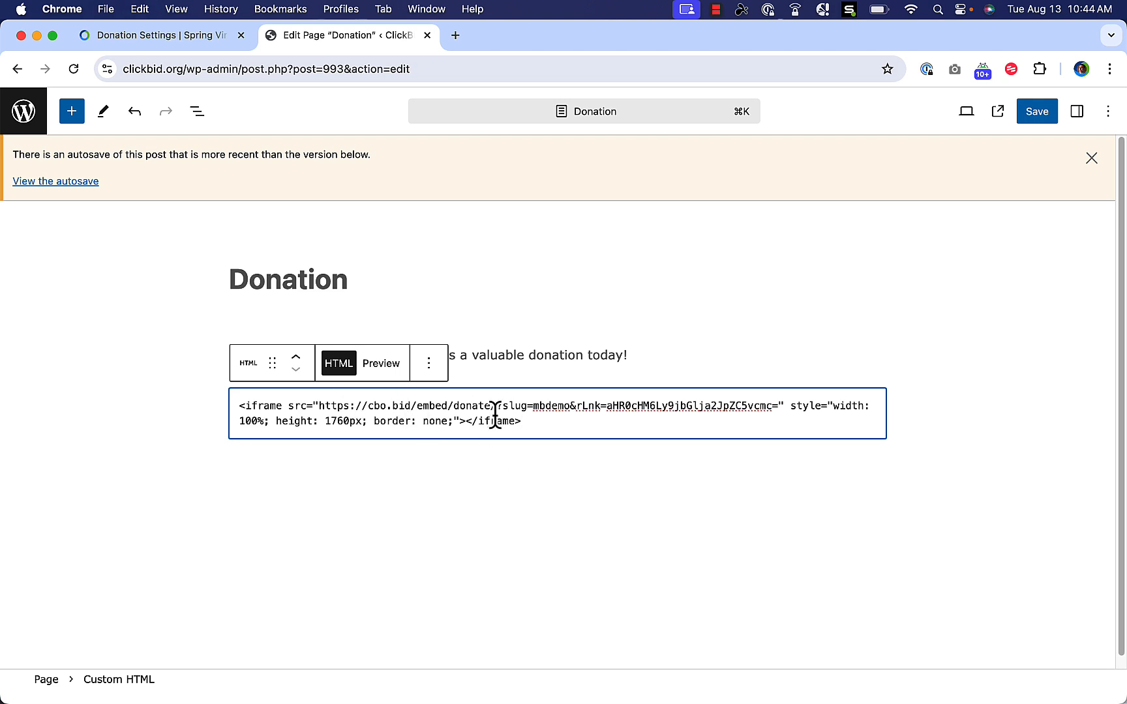
pyautogui.click(134, 32)
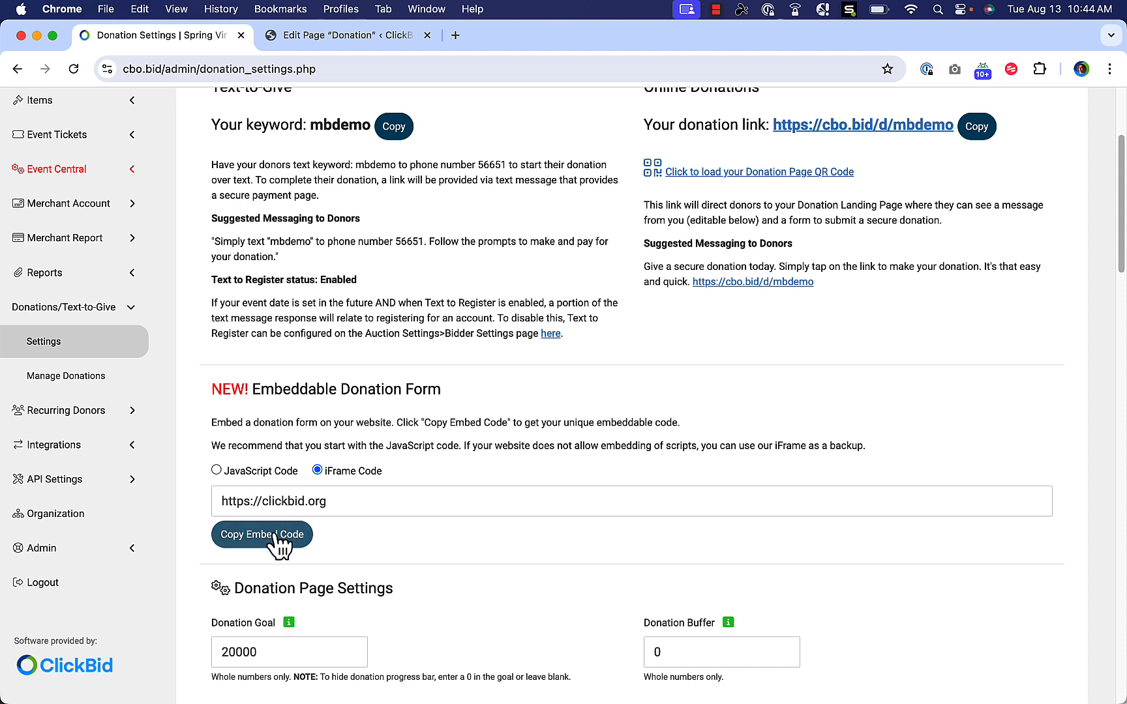
pyautogui.click(292, 38)
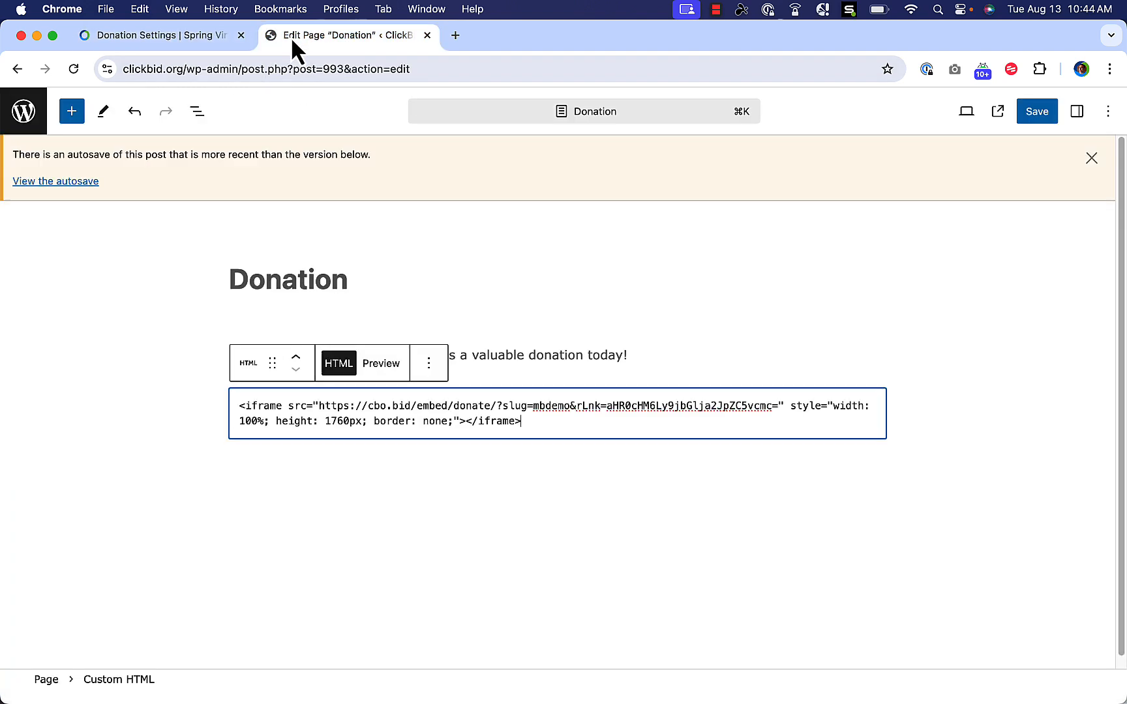
pyautogui.click(398, 513)
pyautogui.click(1029, 114)
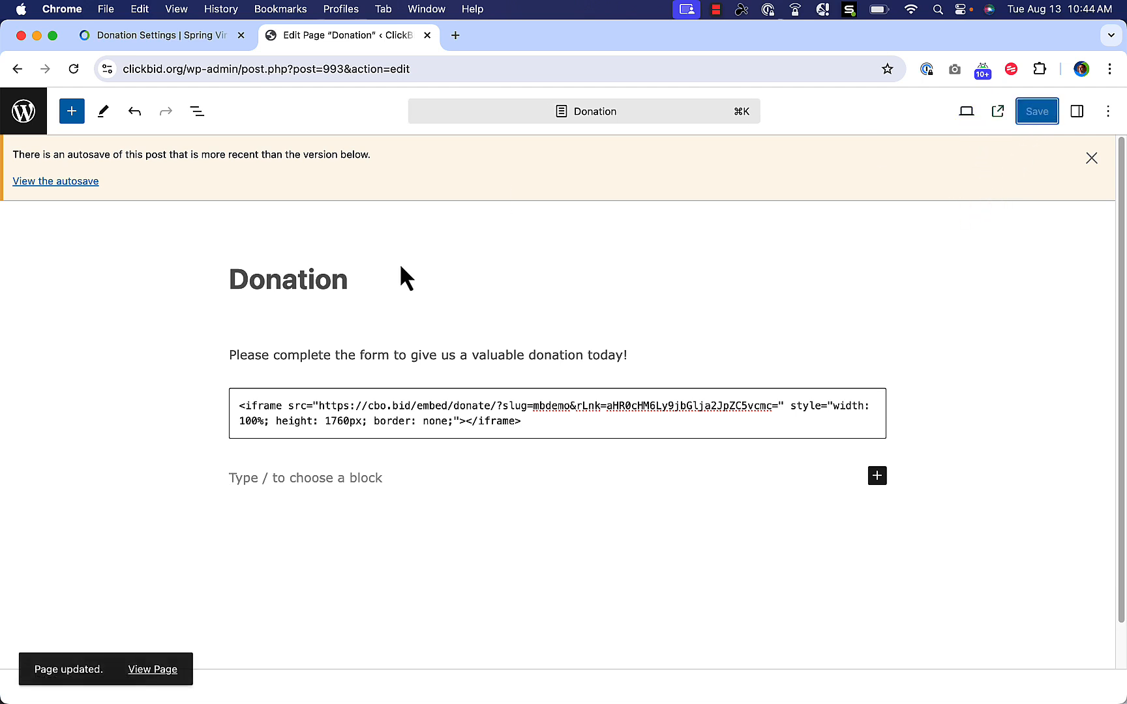
# On the live Donation page, choose $500 and enter the donor's name, phone and e-mail.
pyautogui.click(163, 671)
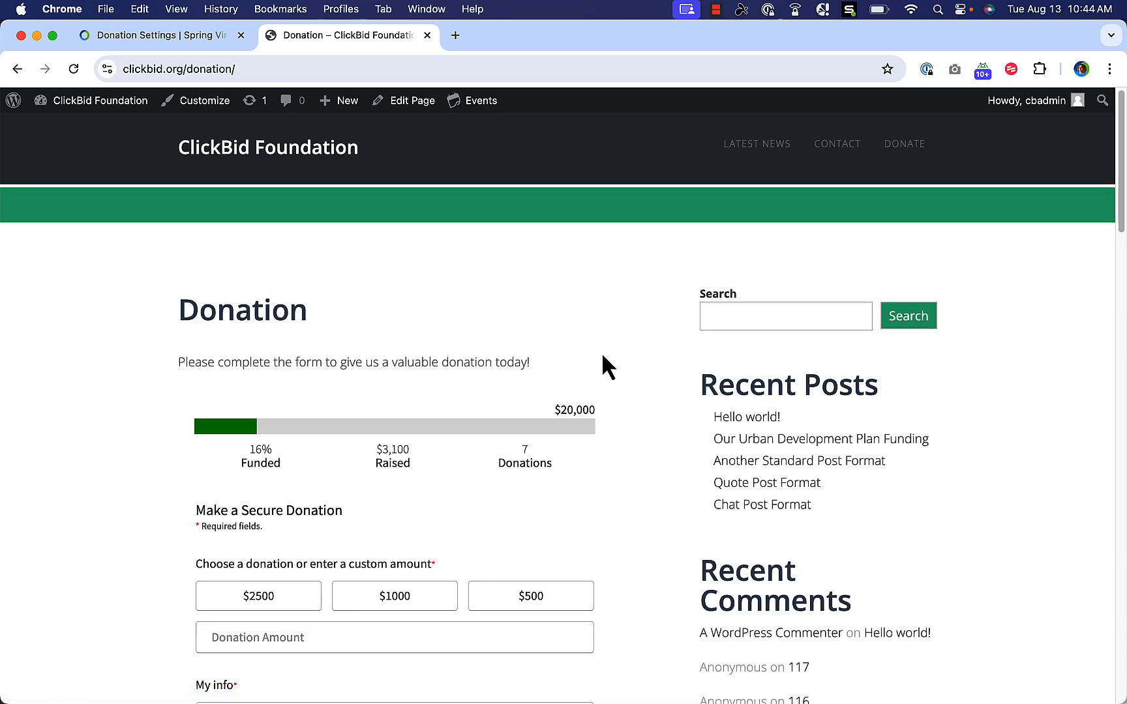
pyautogui.scroll(-1, 567, 385)
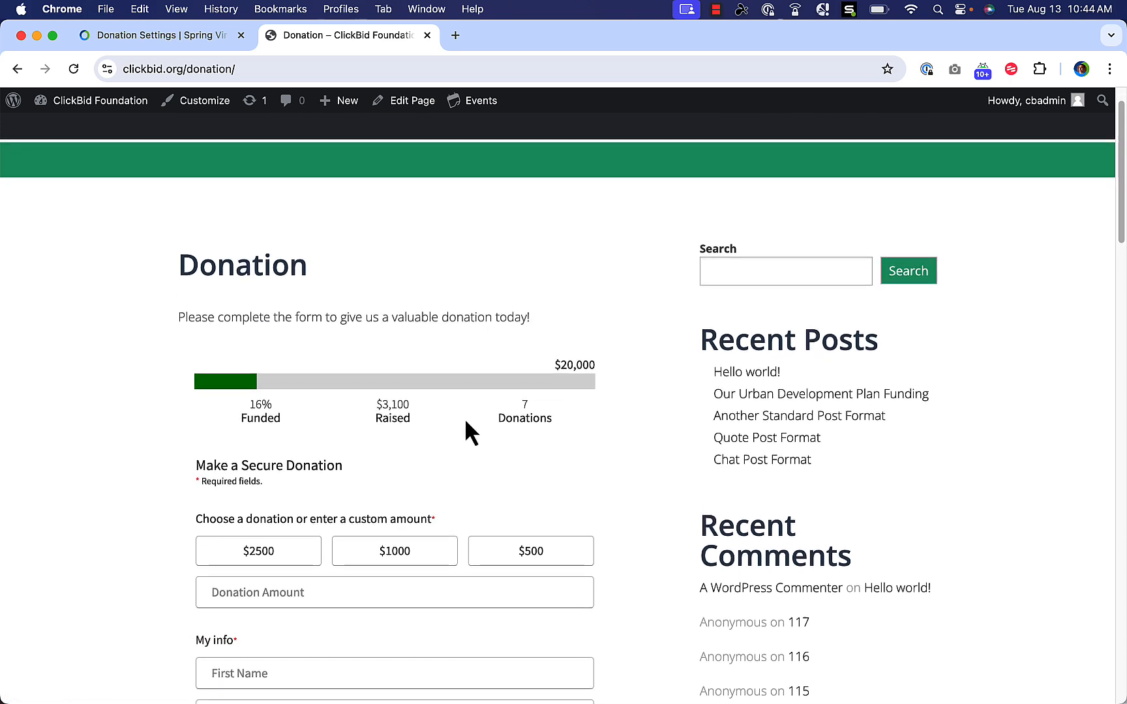
pyautogui.scroll(-3, 496, 391)
pyautogui.scroll(5, 548, 352)
pyautogui.scroll(-5, 368, 311)
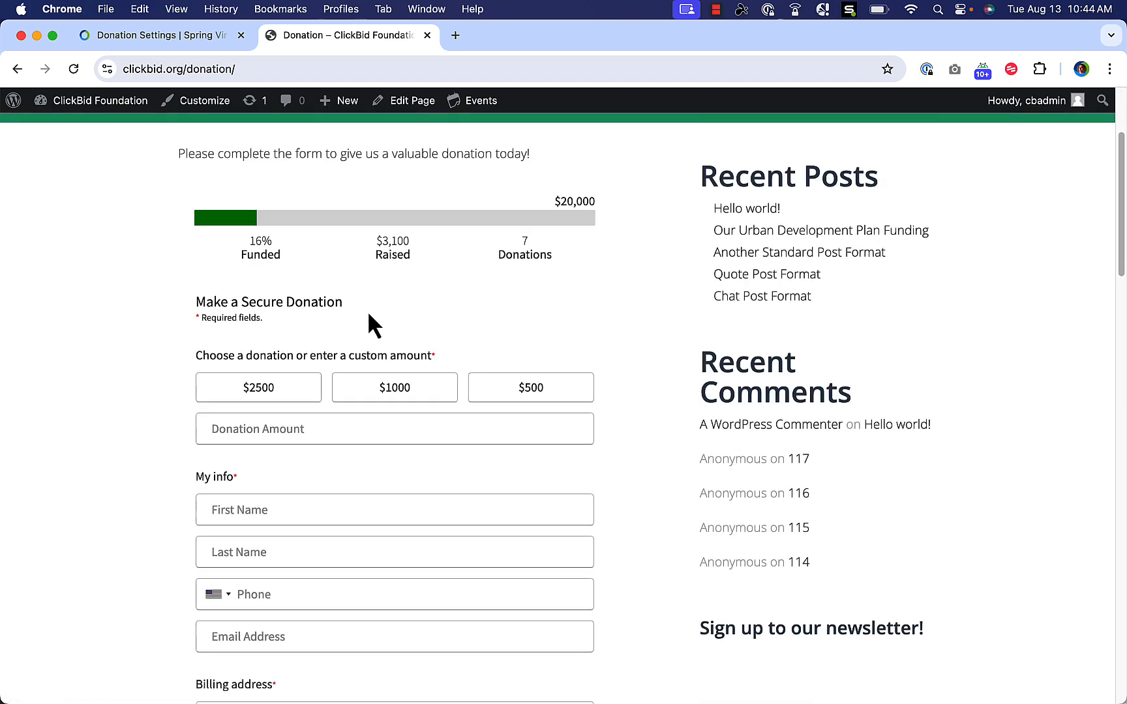
pyautogui.click(513, 382)
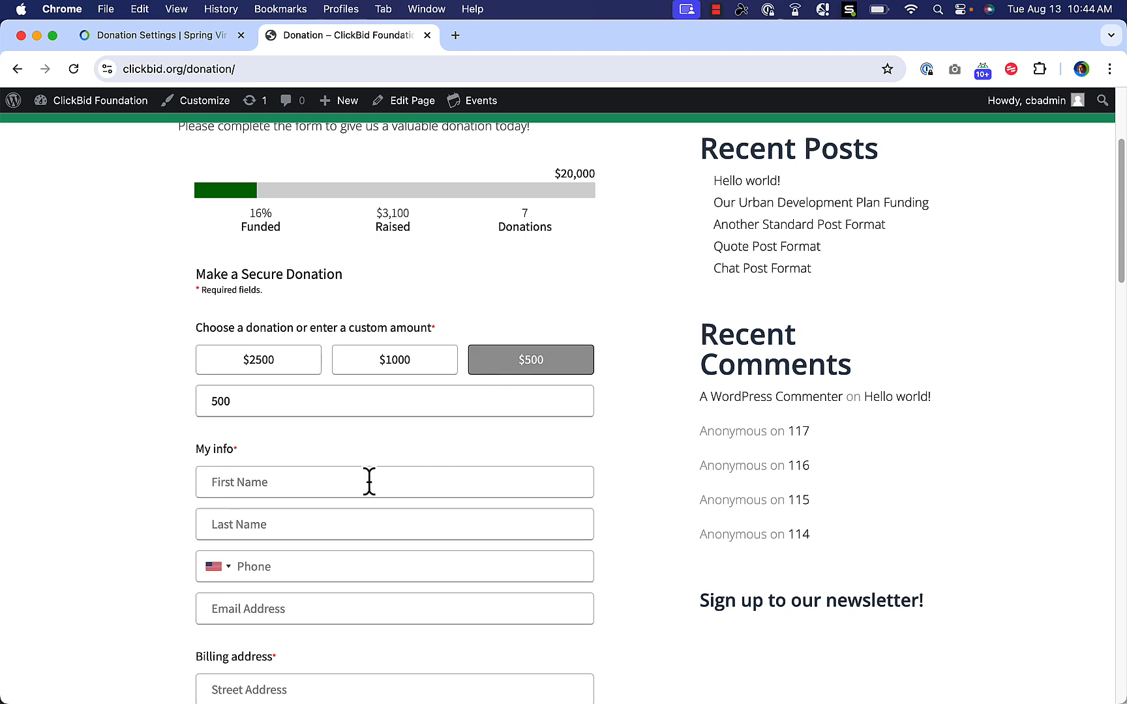
pyautogui.click(369, 480)
pyautogui.press('Tab')
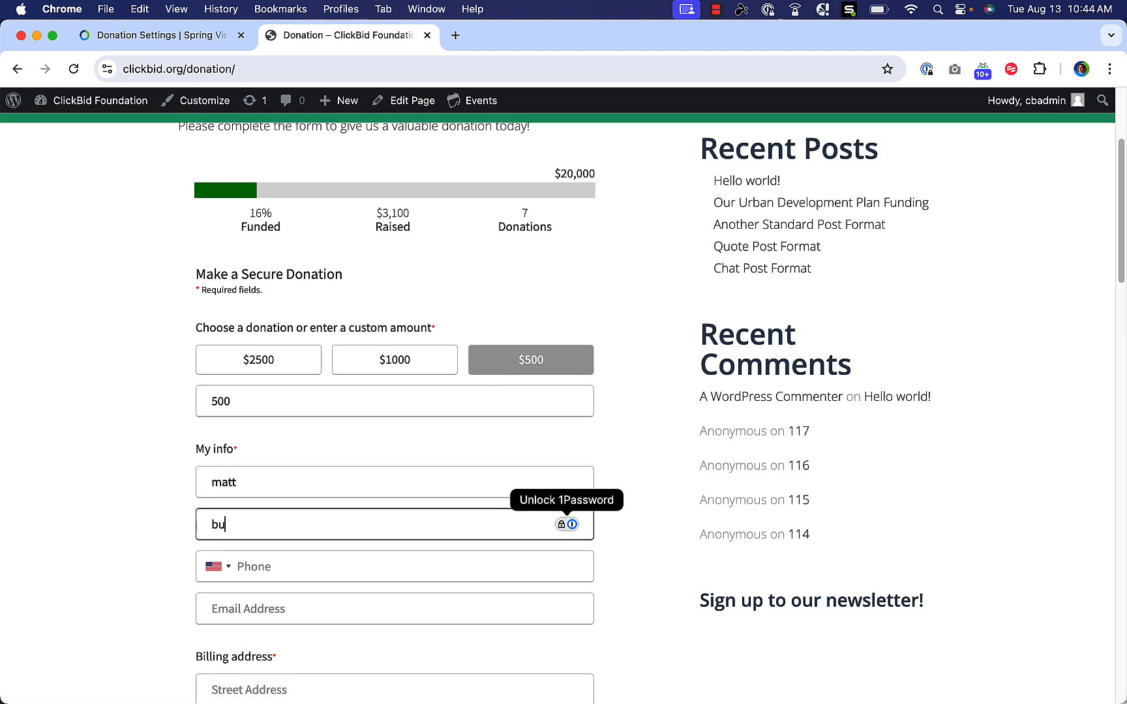
pyautogui.press('Tab')
pyautogui.write('6165551239')
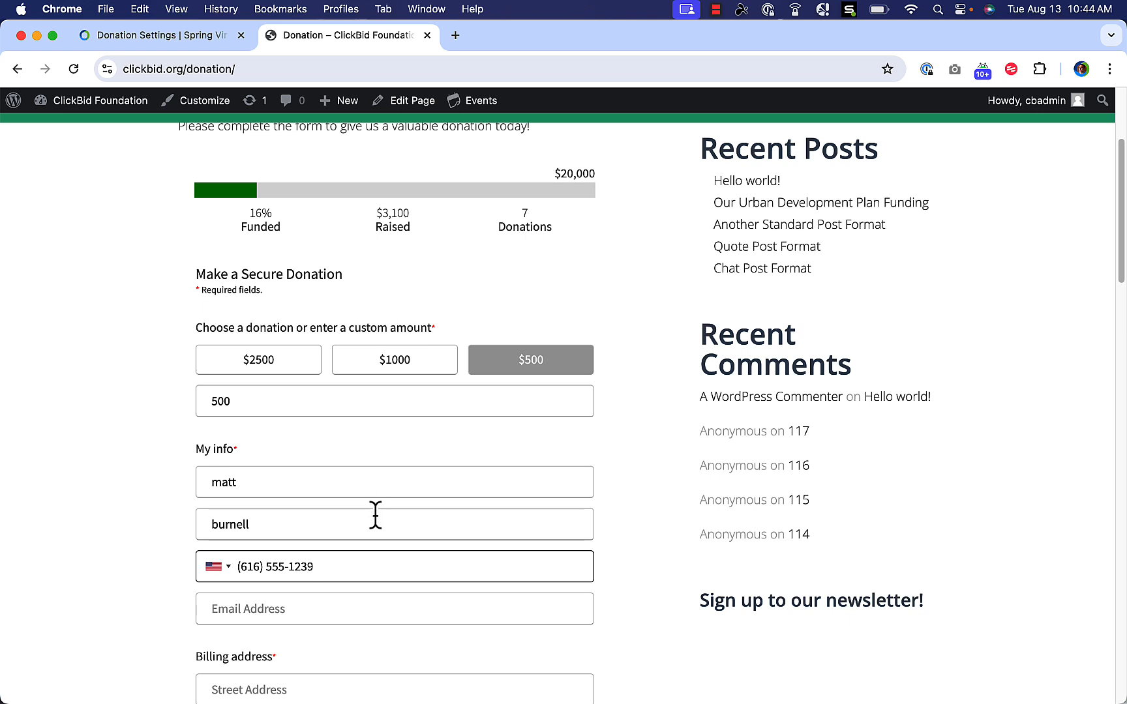
pyautogui.click(355, 600)
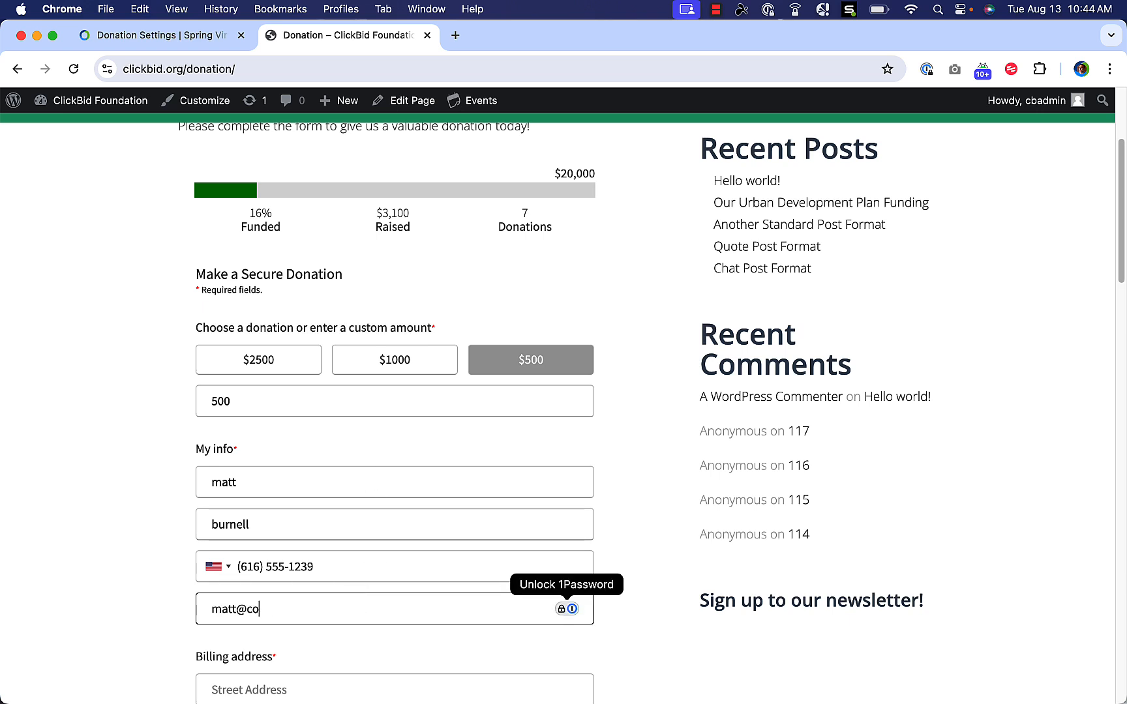
# Enter the donor's billing street, city, state and postal code, then continue to payment.
pyautogui.scroll(-5, 380, 609)
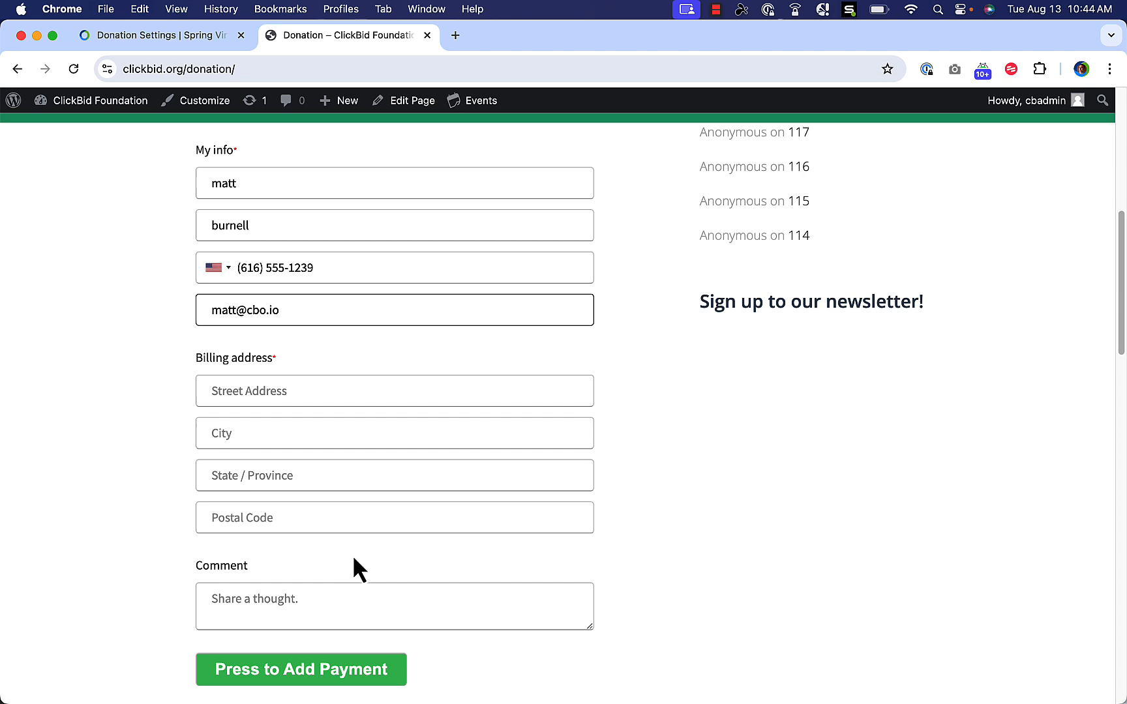
pyautogui.click(256, 381)
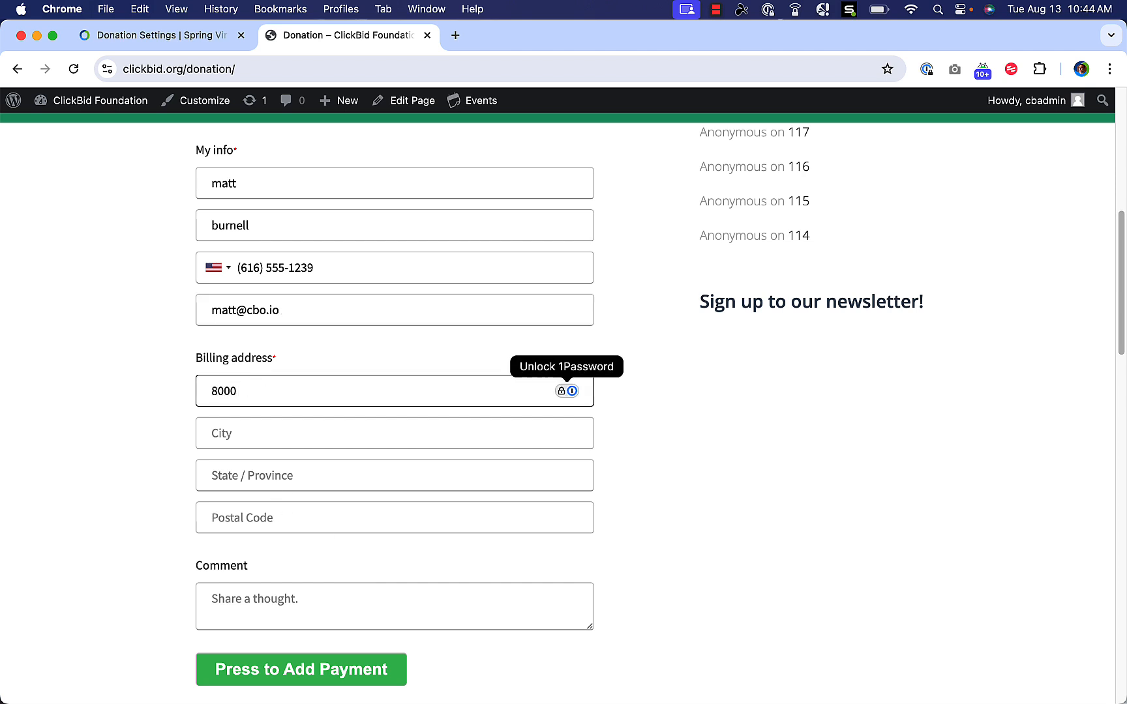
pyautogui.press('Tab')
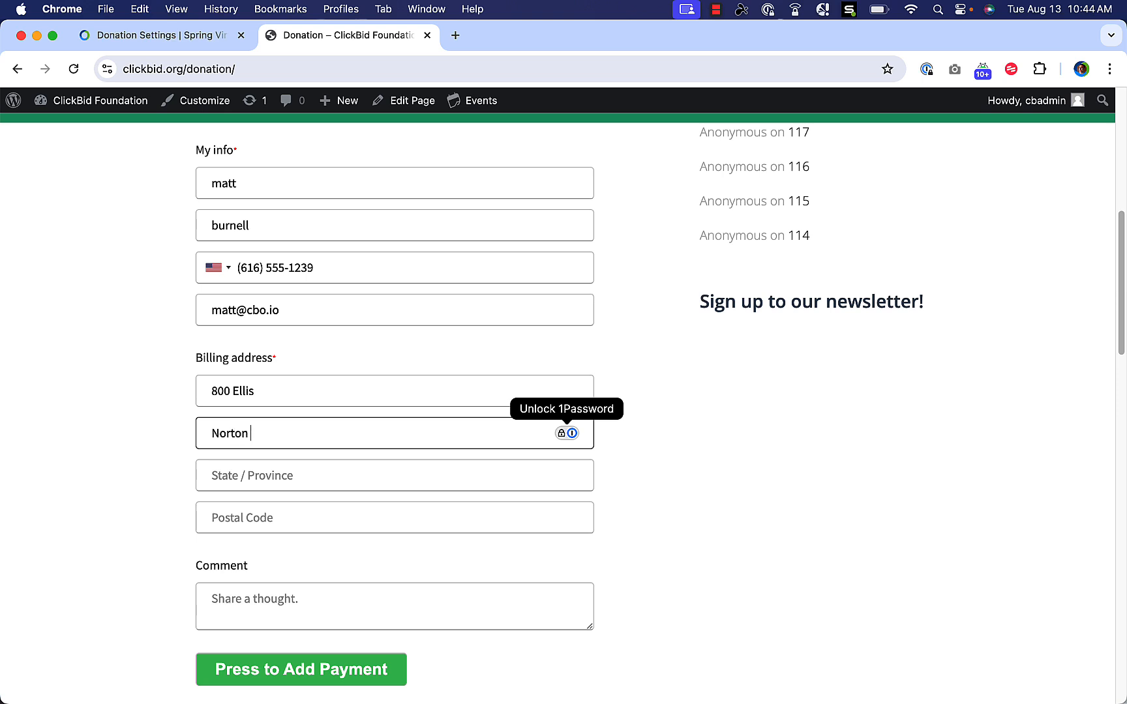
pyautogui.press('Tab')
pyautogui.press('Tab')
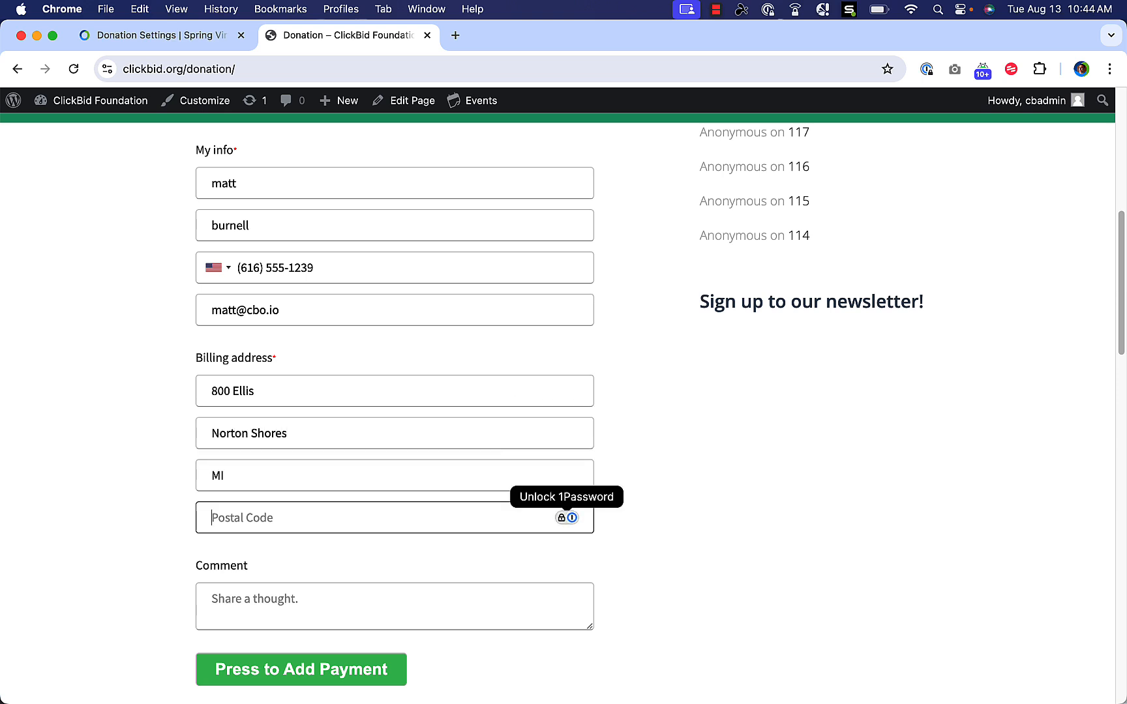
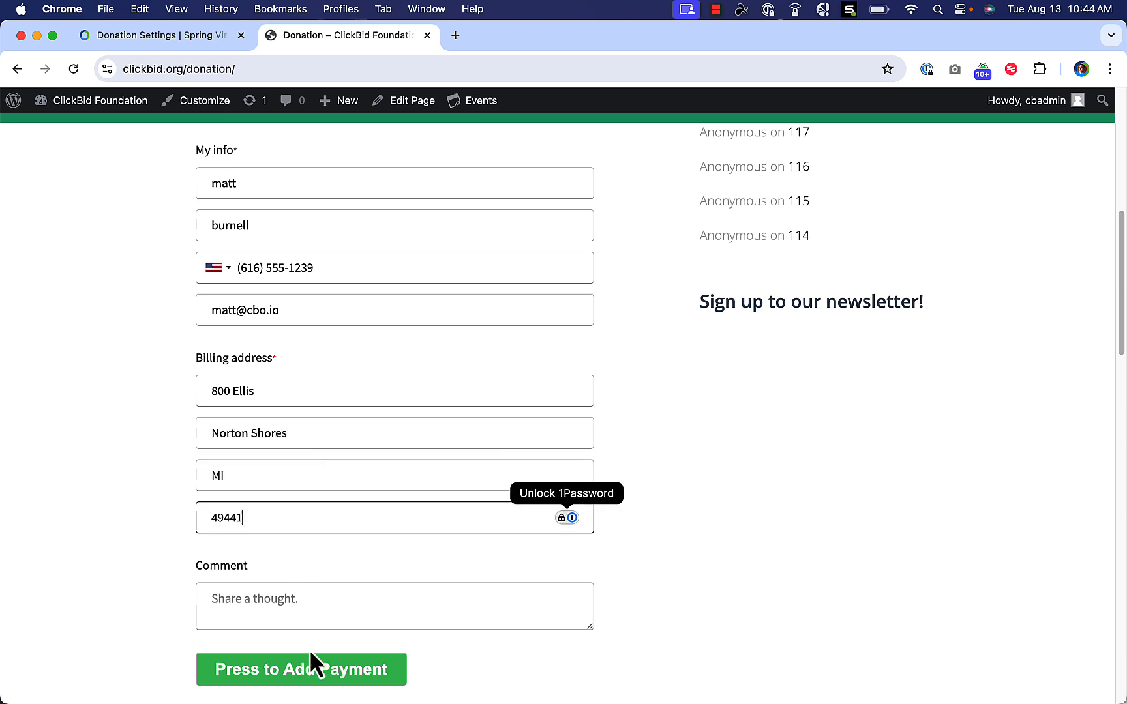
pyautogui.click(313, 671)
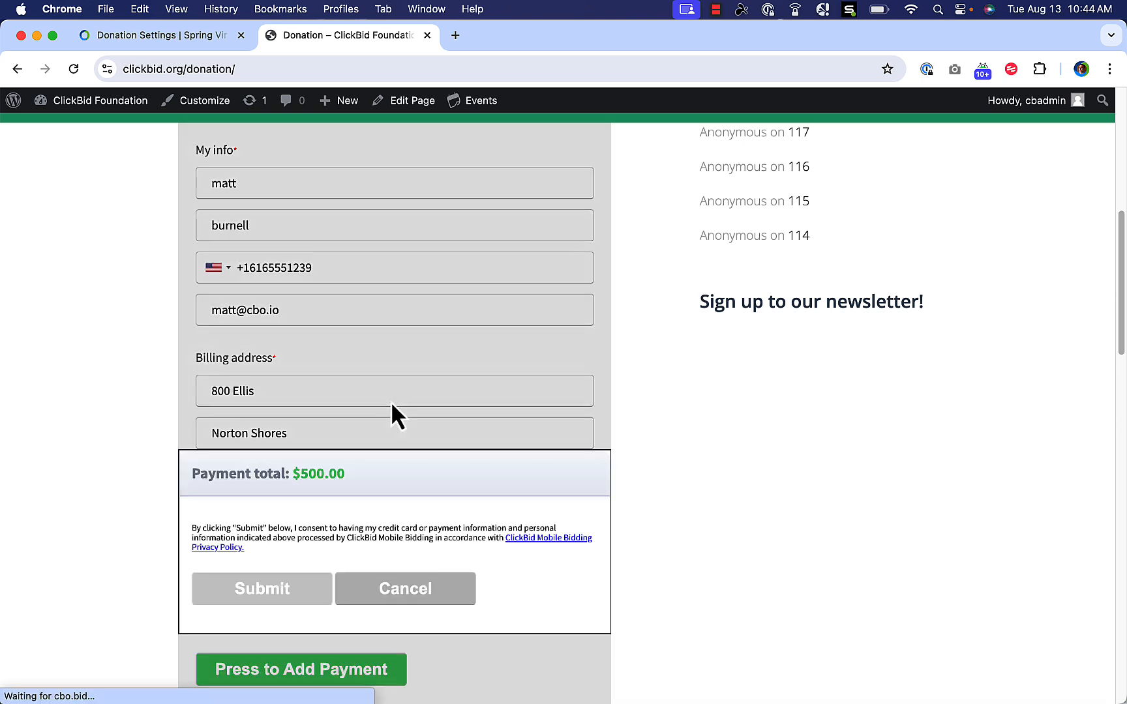
# Enter the test card number, expiry, CVC and zip code, and submit the $500 donation.
pyautogui.scroll(-2, 331, 385)
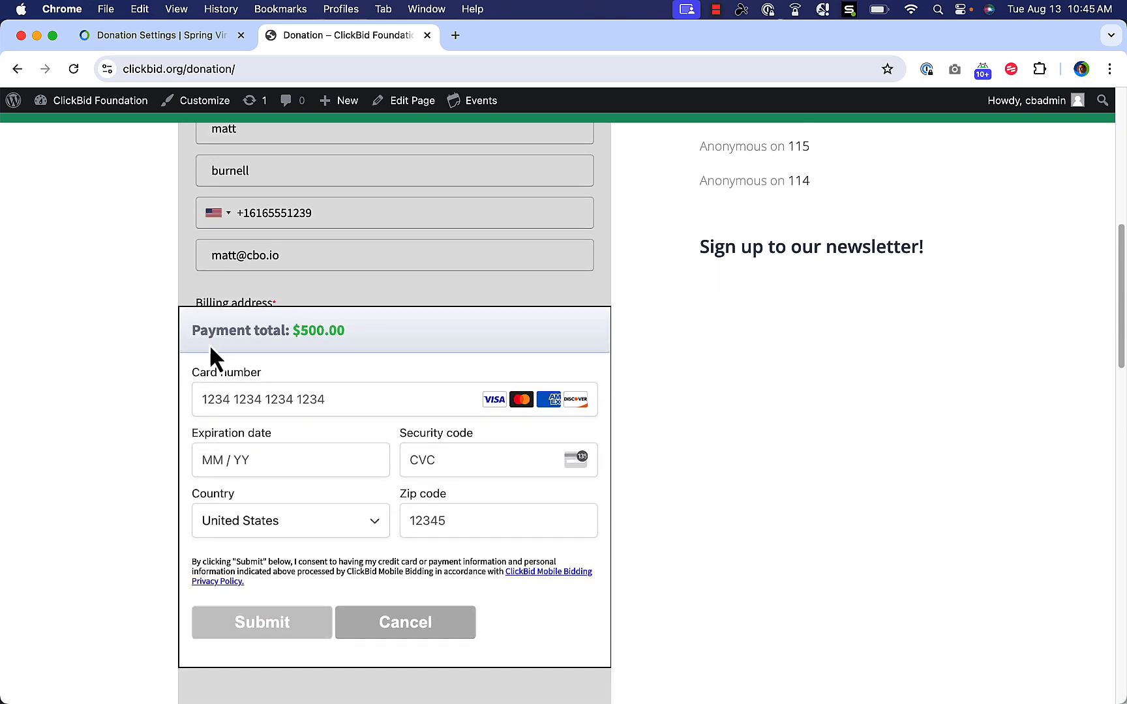
pyautogui.click(393, 400)
pyautogui.write('41')
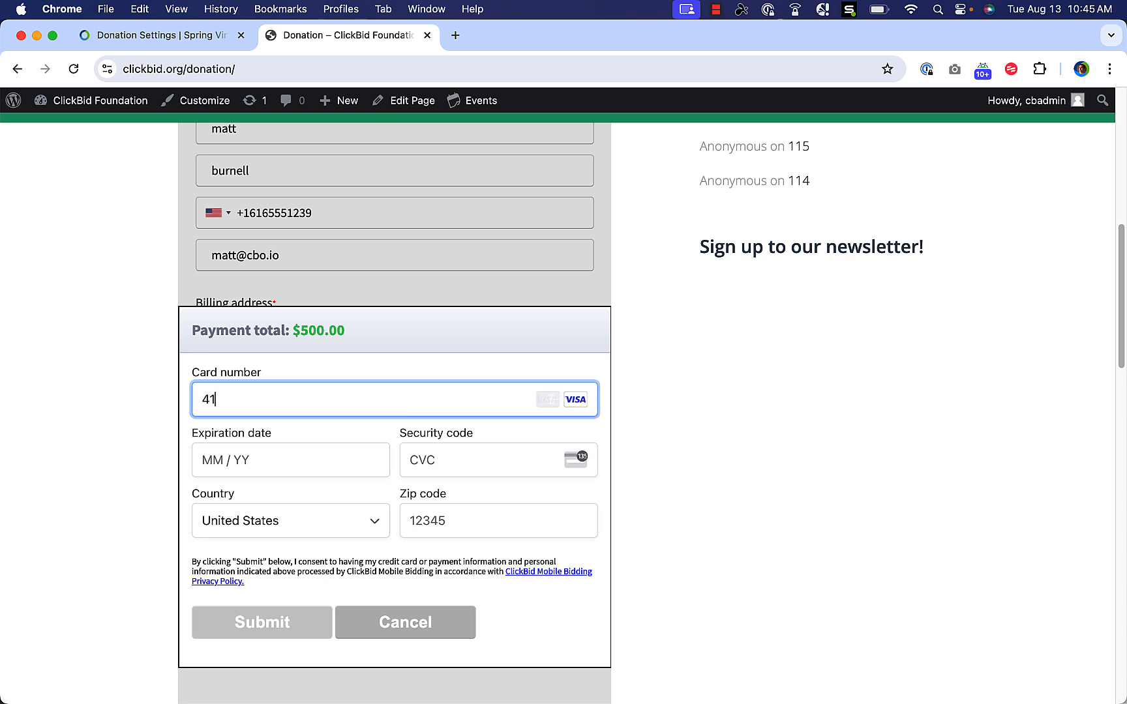
pyautogui.write('1111')
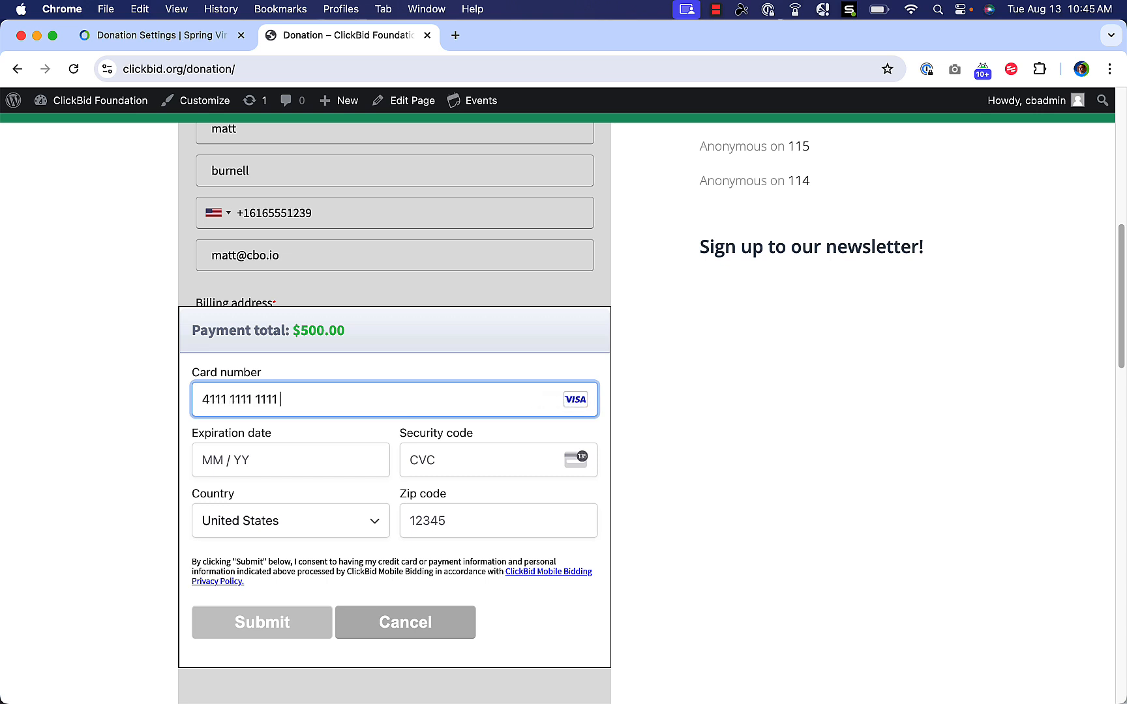
pyautogui.write('1111111111')
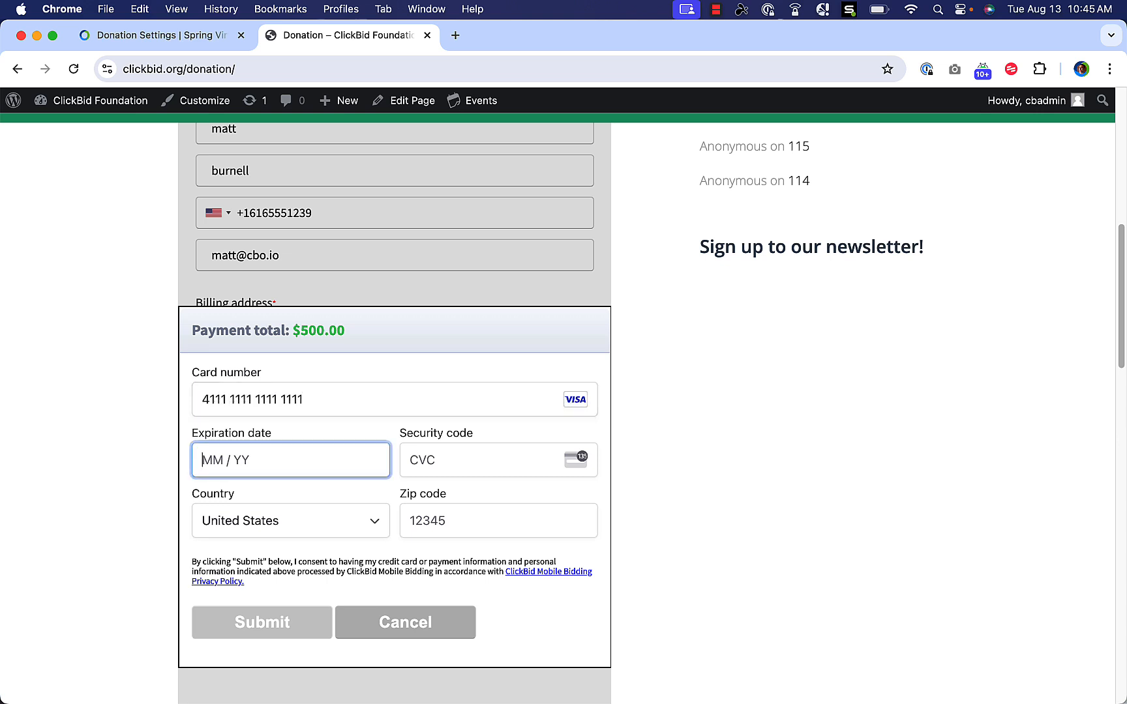
pyautogui.write('1227')
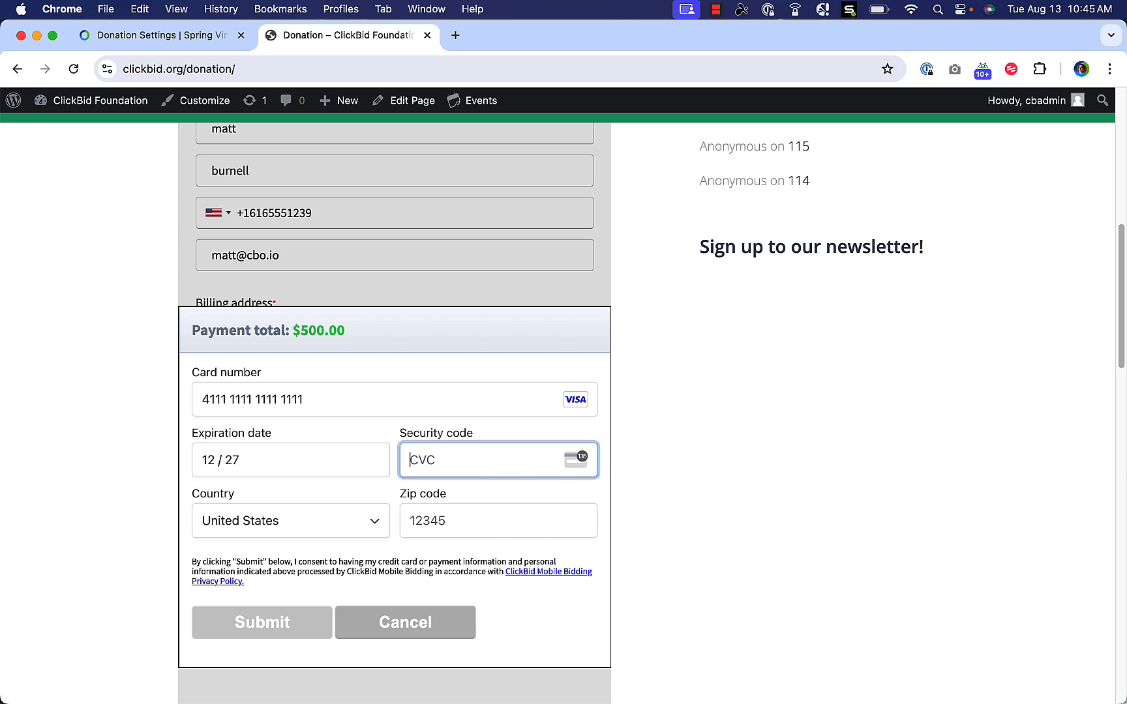
pyautogui.write('123')
pyautogui.press('Tab')
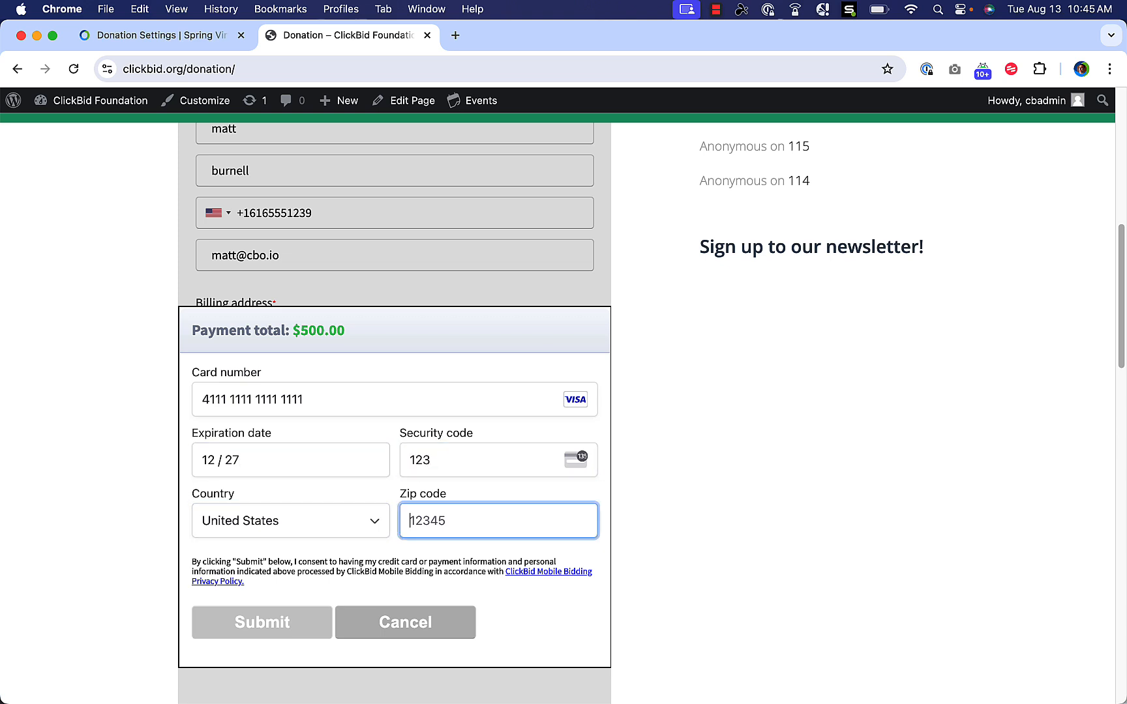
pyautogui.write('12345')
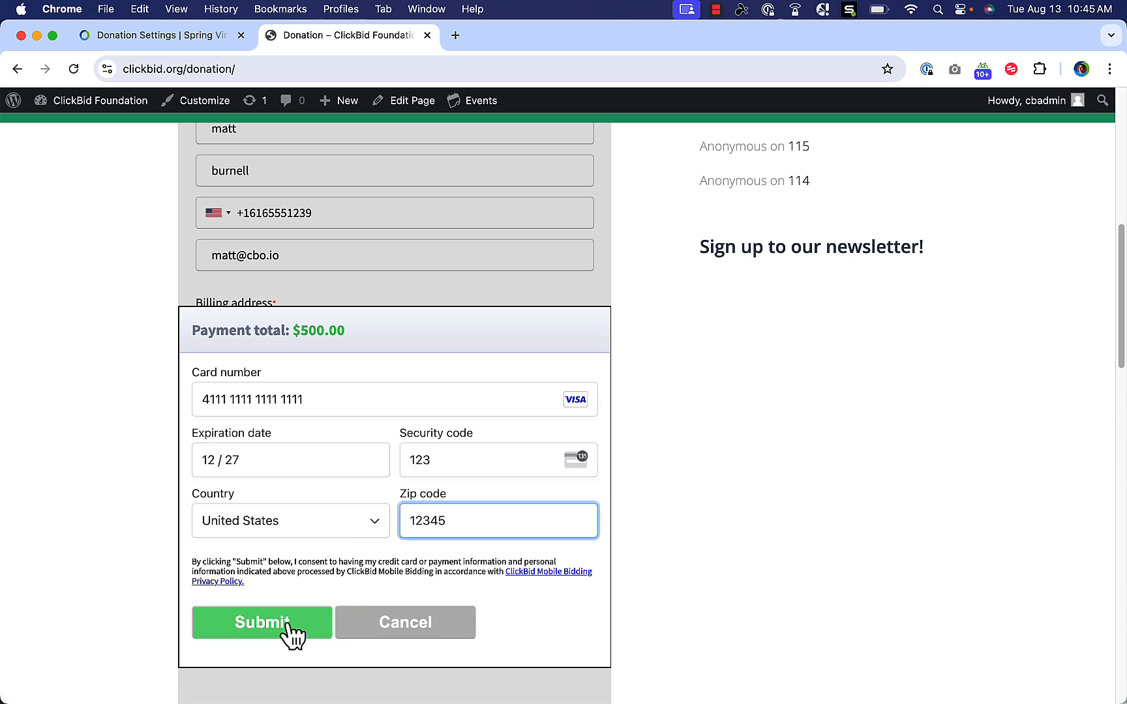
pyautogui.click(324, 629)
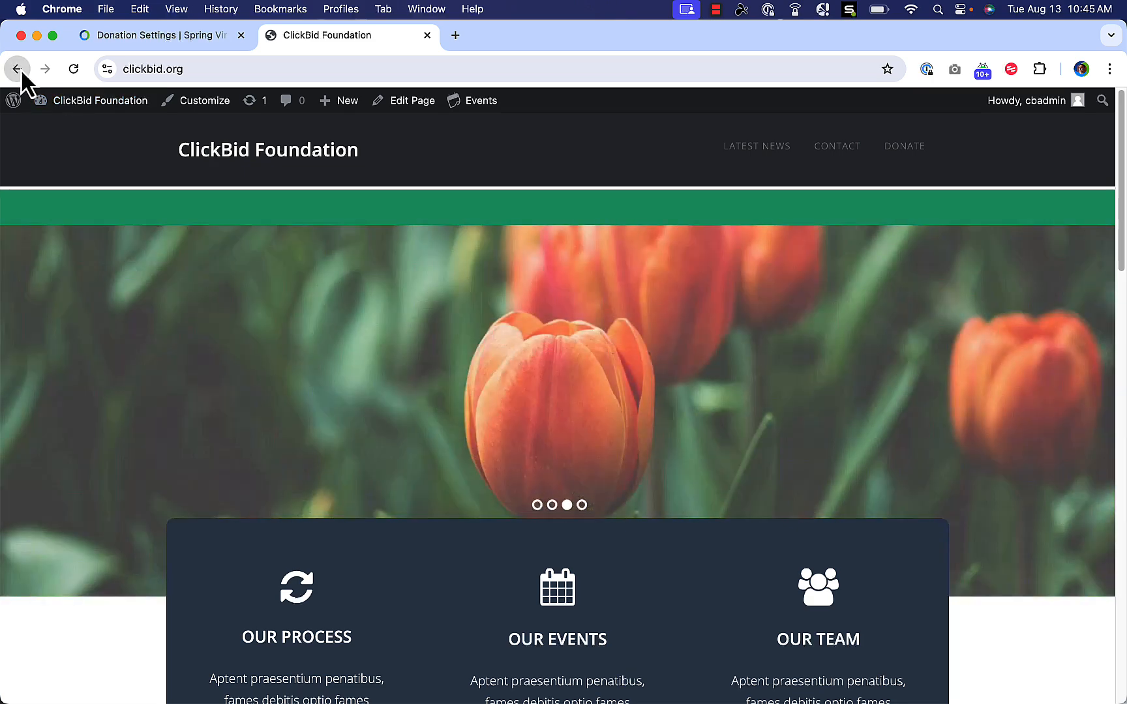
# Reopen the Donation page editor and copy ClickBid's JavaScript embed code to the clipboard.
pyautogui.click(20, 67)
pyautogui.click(86, 150)
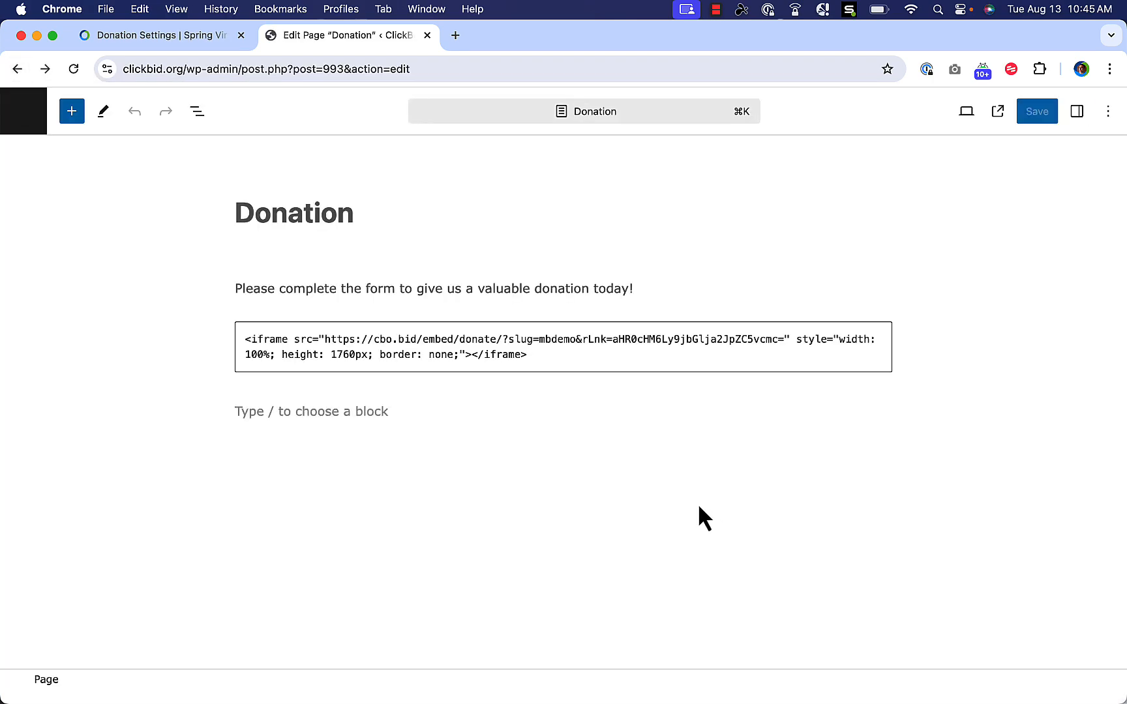
pyautogui.click(159, 43)
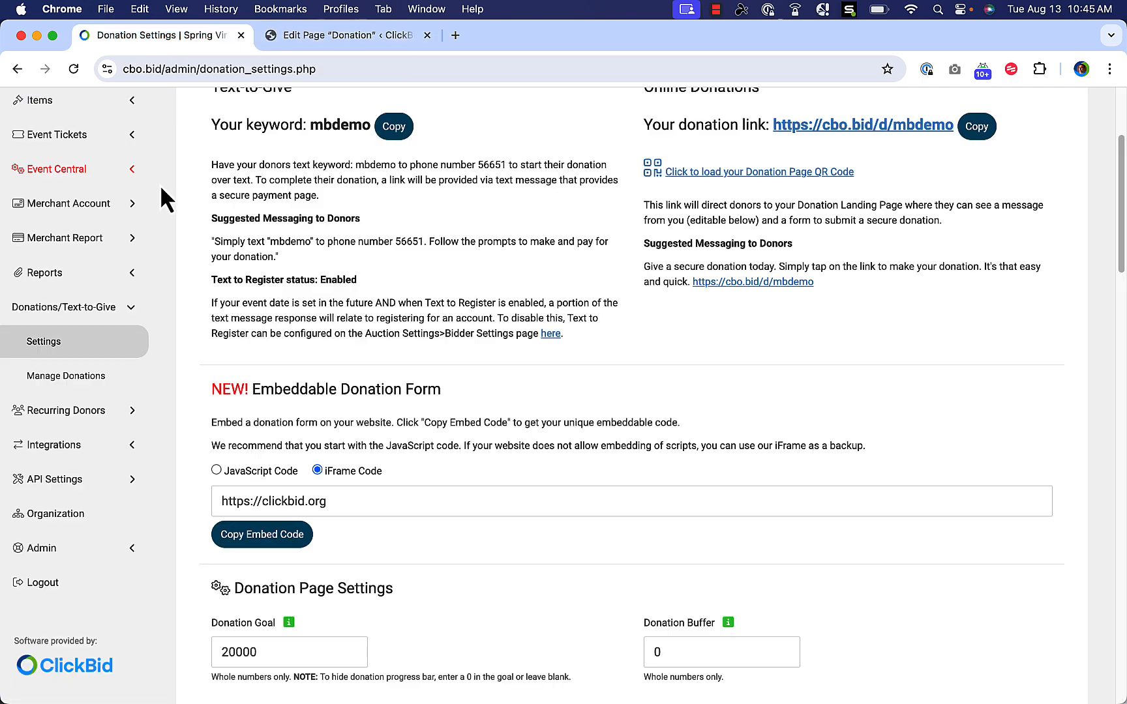
pyautogui.click(218, 470)
pyautogui.click(274, 503)
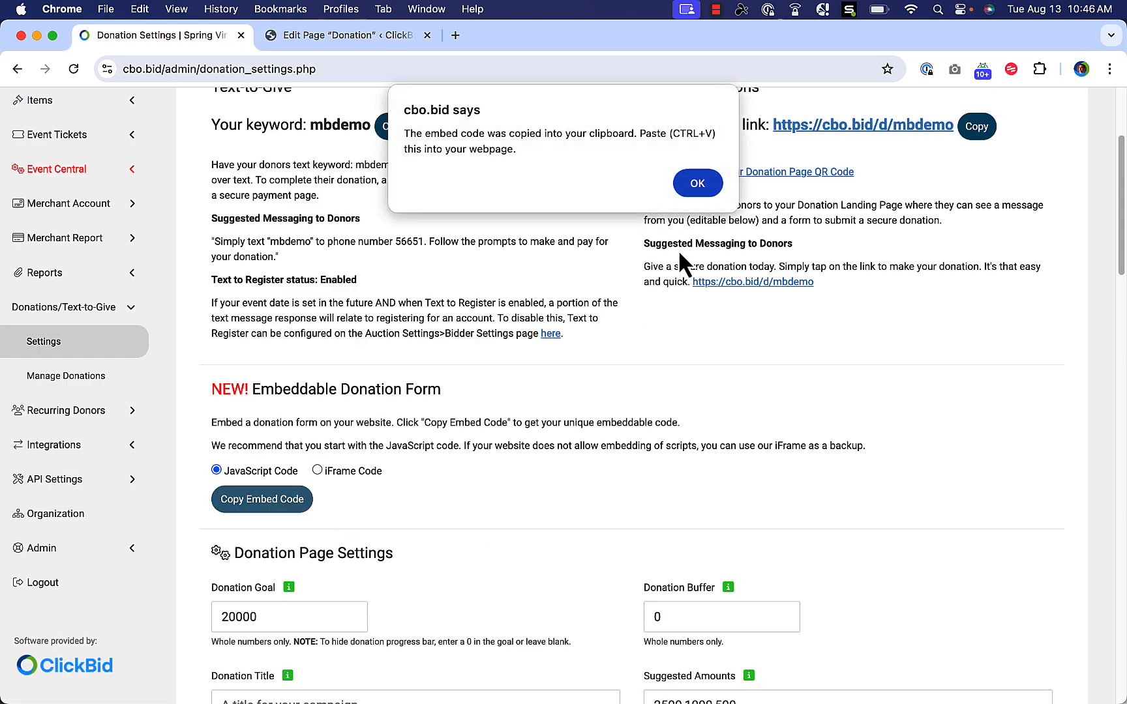
pyautogui.click(698, 183)
# Swap the HTML block's iframe code for the JavaScript embed code, save, and view the live page.
pyautogui.click(370, 35)
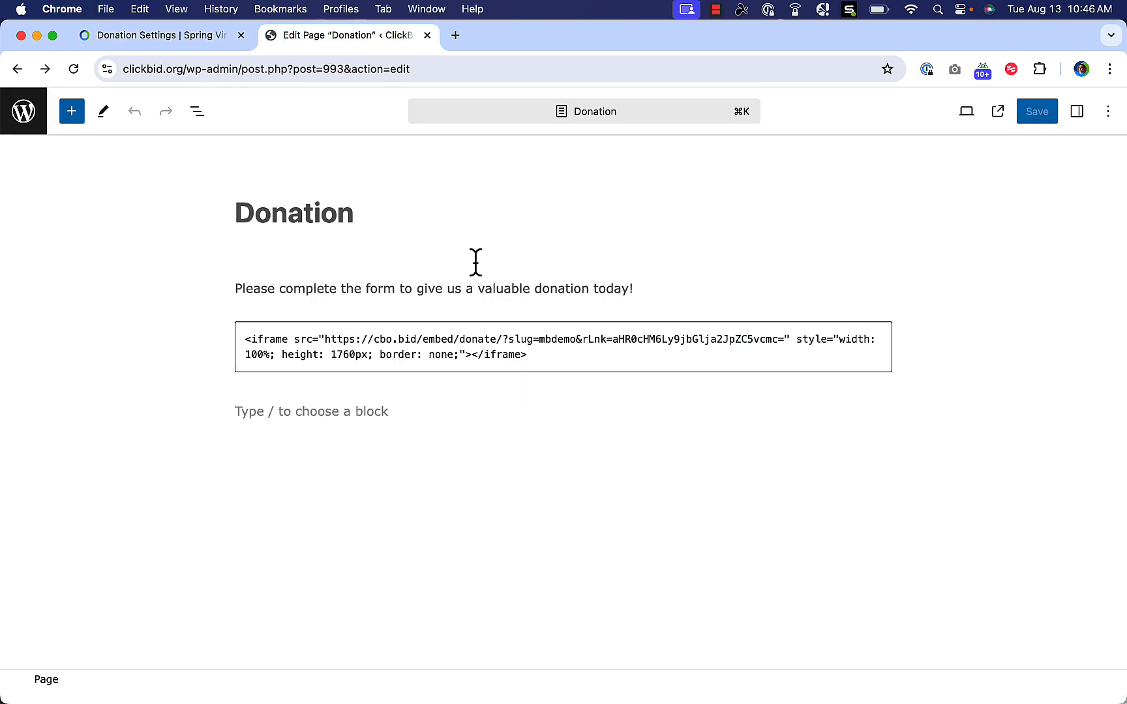
pyautogui.click(573, 354)
pyautogui.press('super+a')
pyautogui.press('BackSpace')
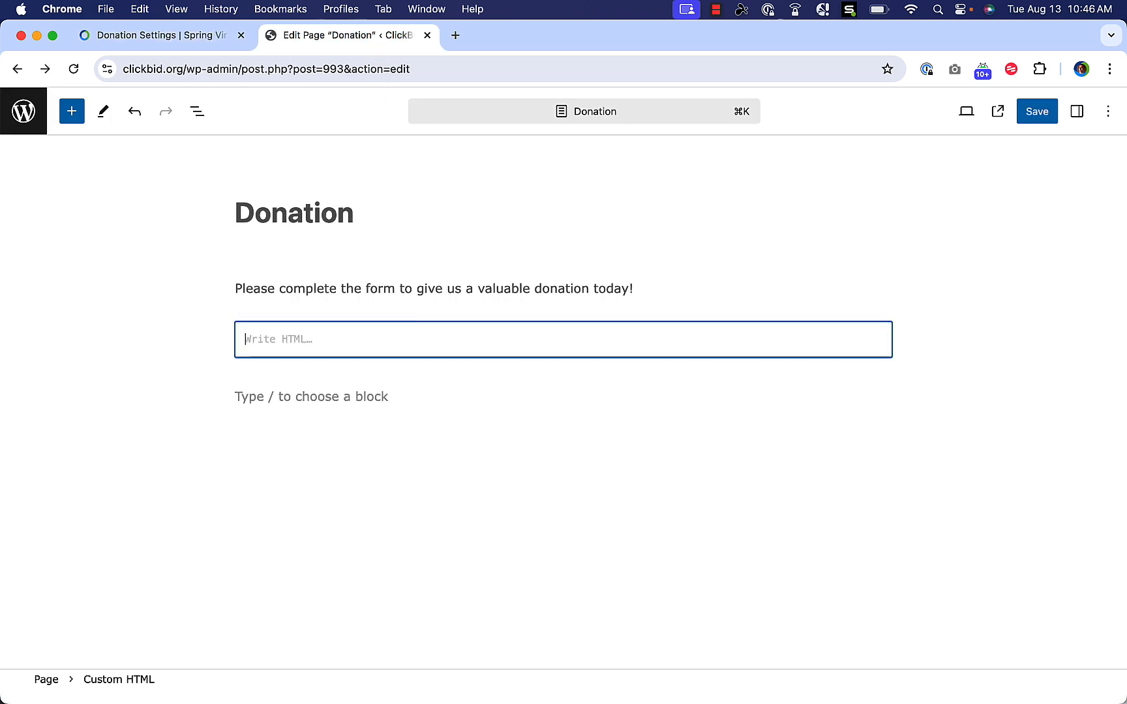
pyautogui.press('super+v')
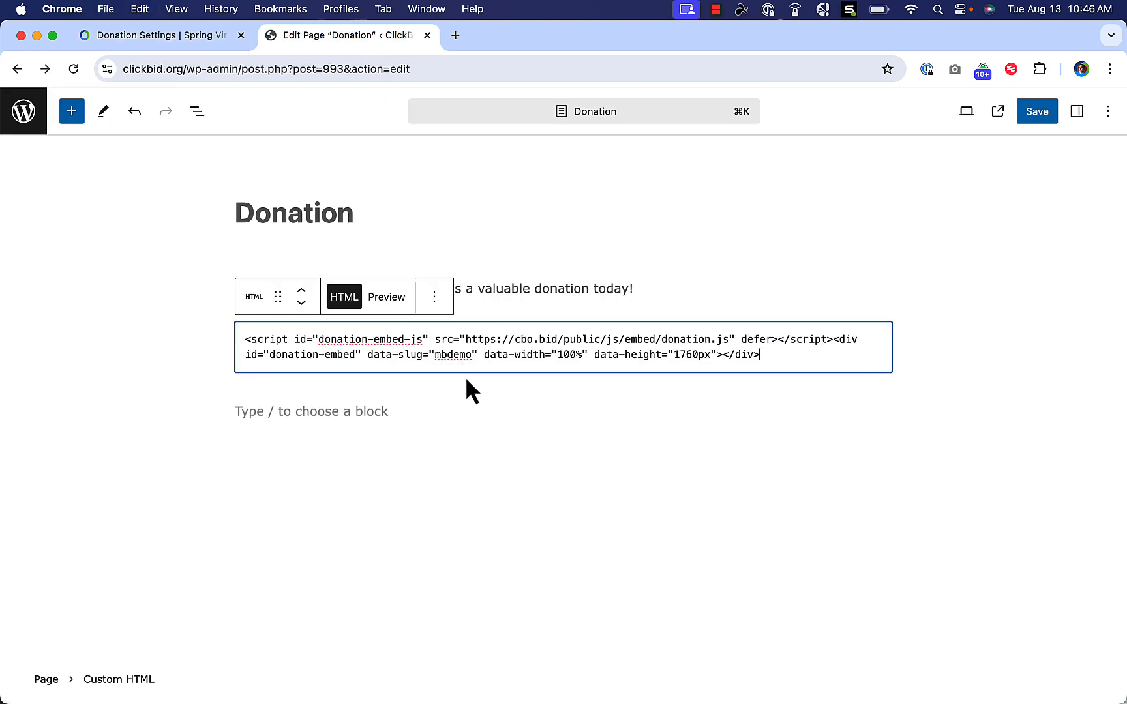
pyautogui.click(518, 400)
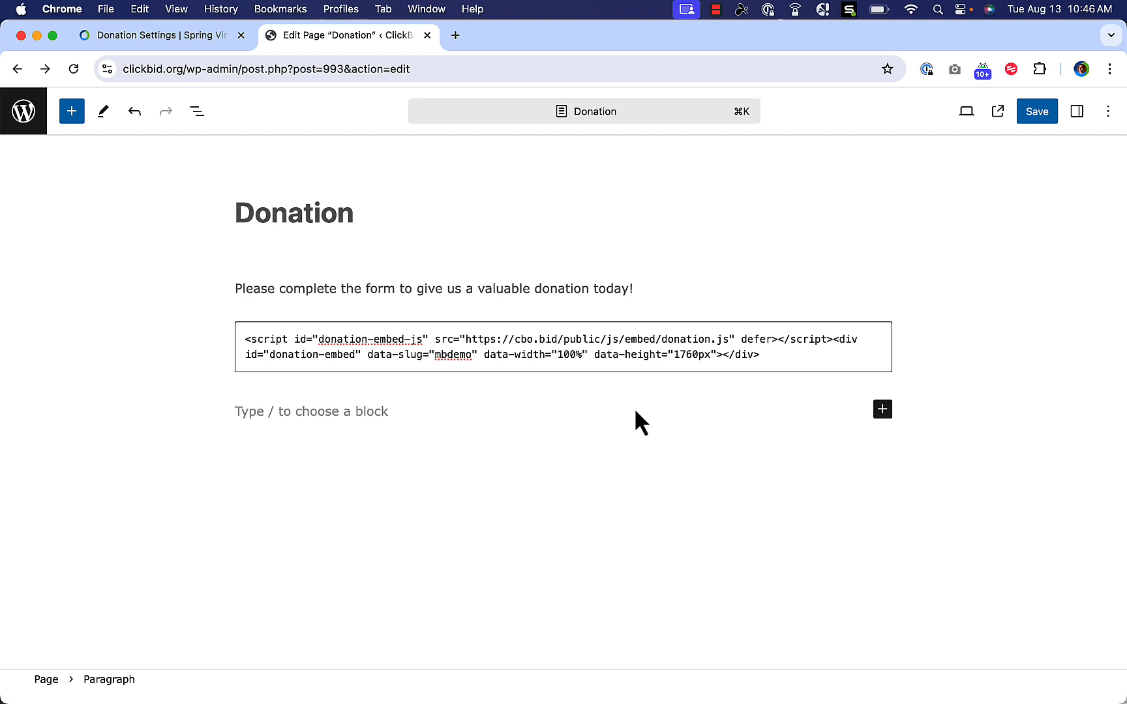
pyautogui.click(1044, 118)
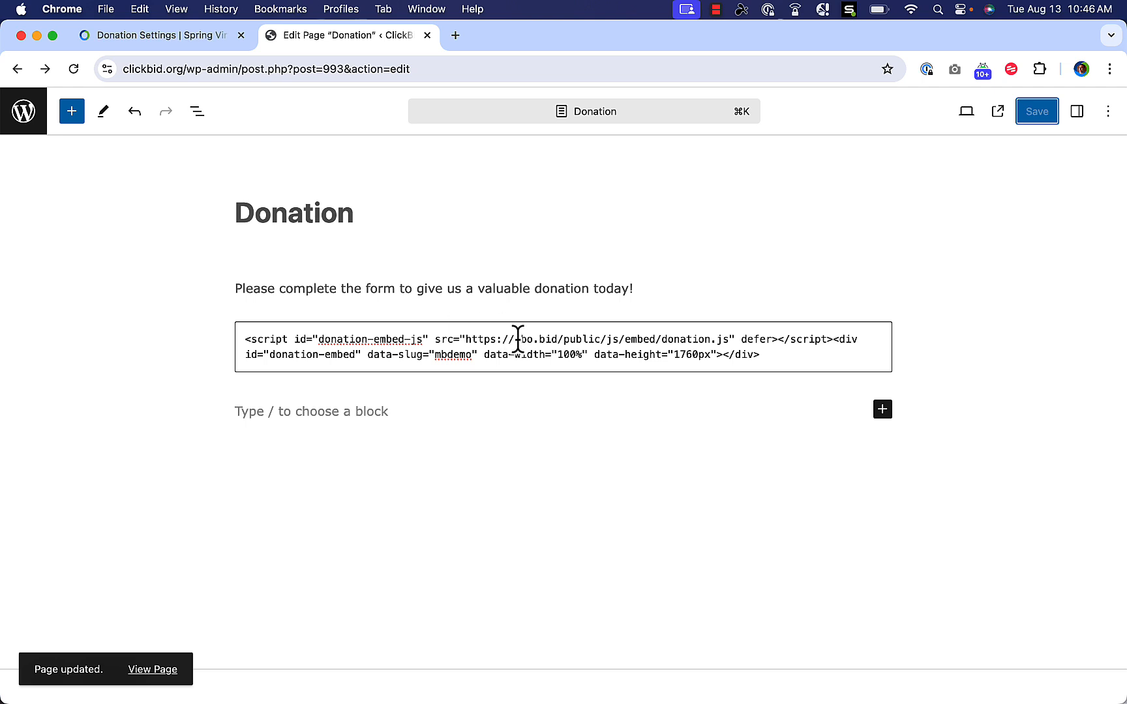
pyautogui.click(151, 671)
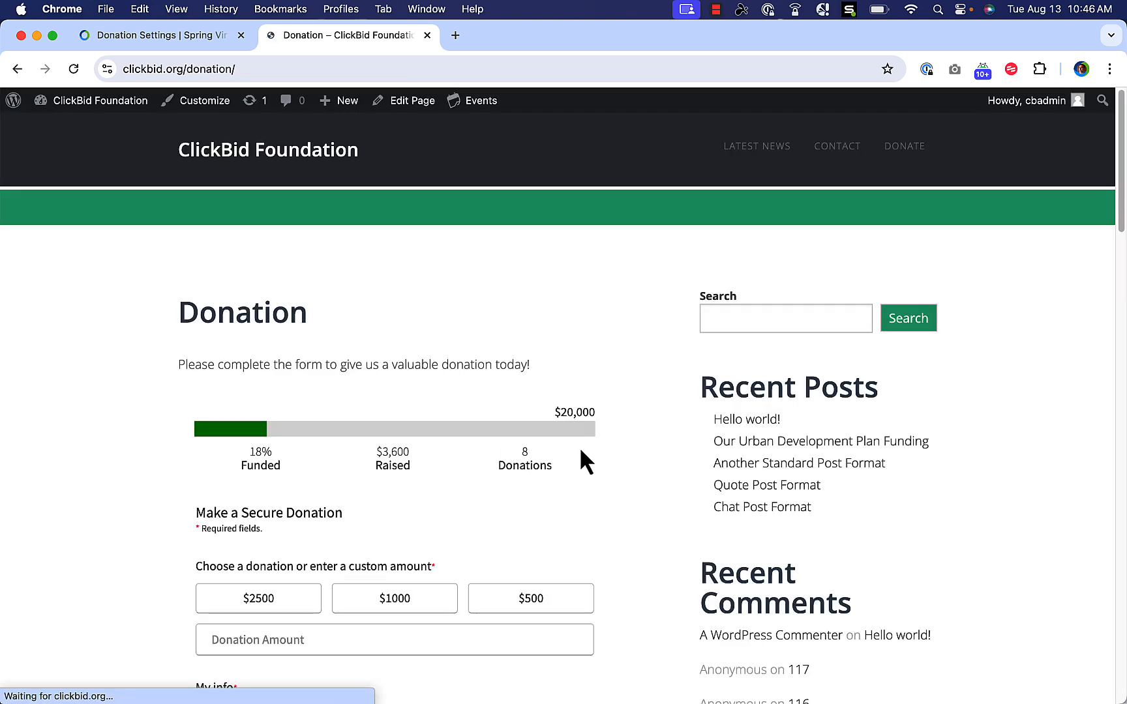
# Choose the $500 amount and enter the donor's first and last name, phone and e-mail.
pyautogui.scroll(-3, 579, 450)
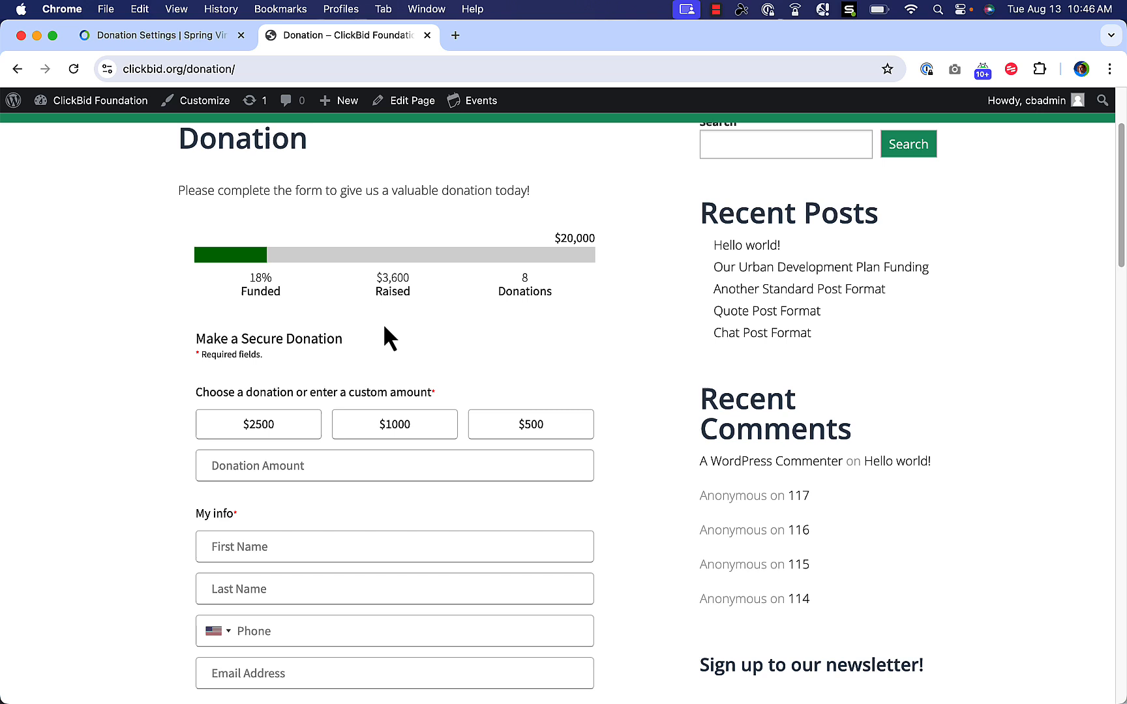
pyautogui.click(536, 428)
pyautogui.click(334, 550)
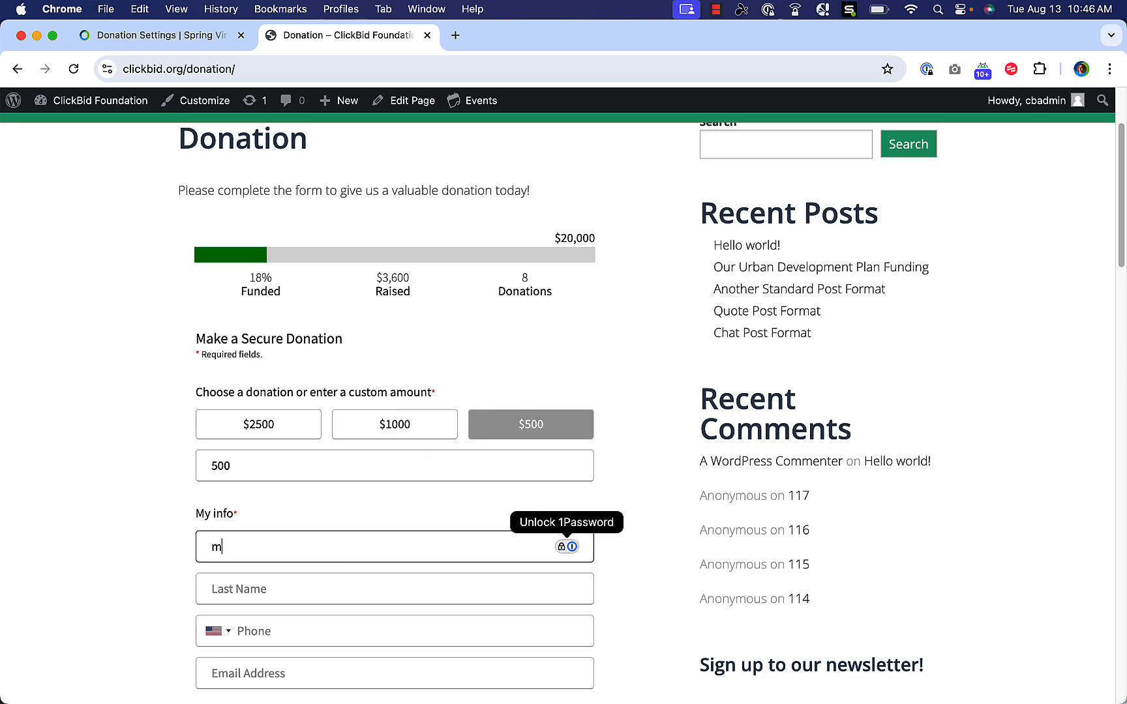
pyautogui.press('Tab')
pyautogui.press('Tab')
pyautogui.press('Tab')
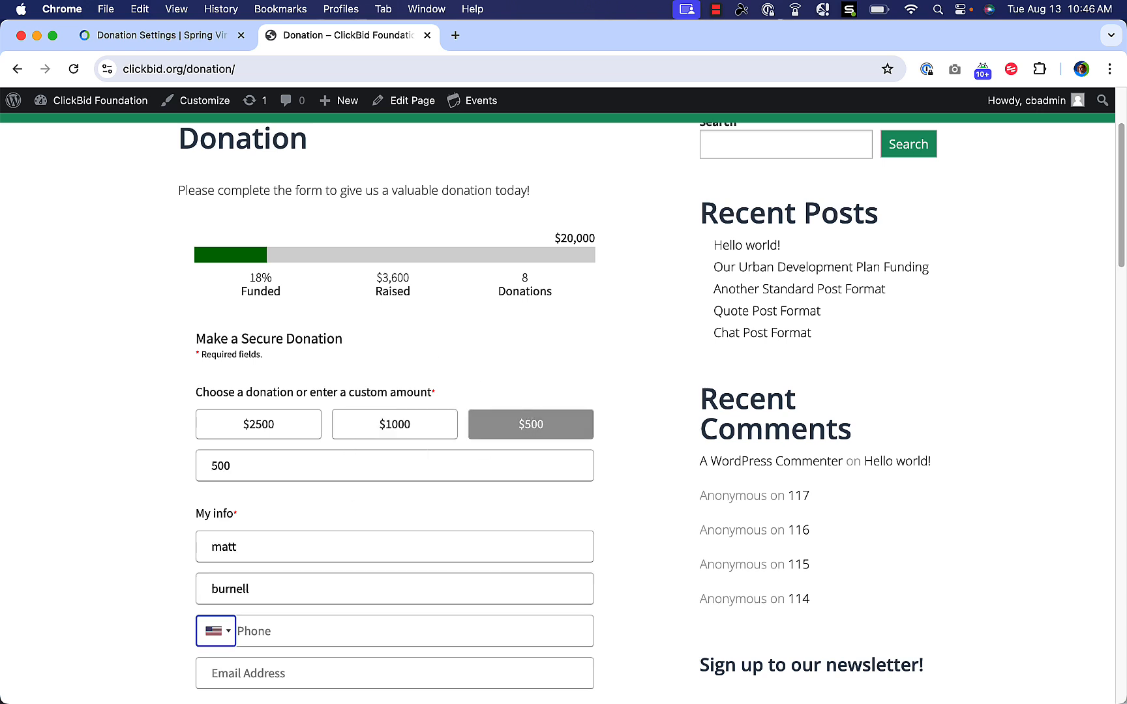
pyautogui.write('616')
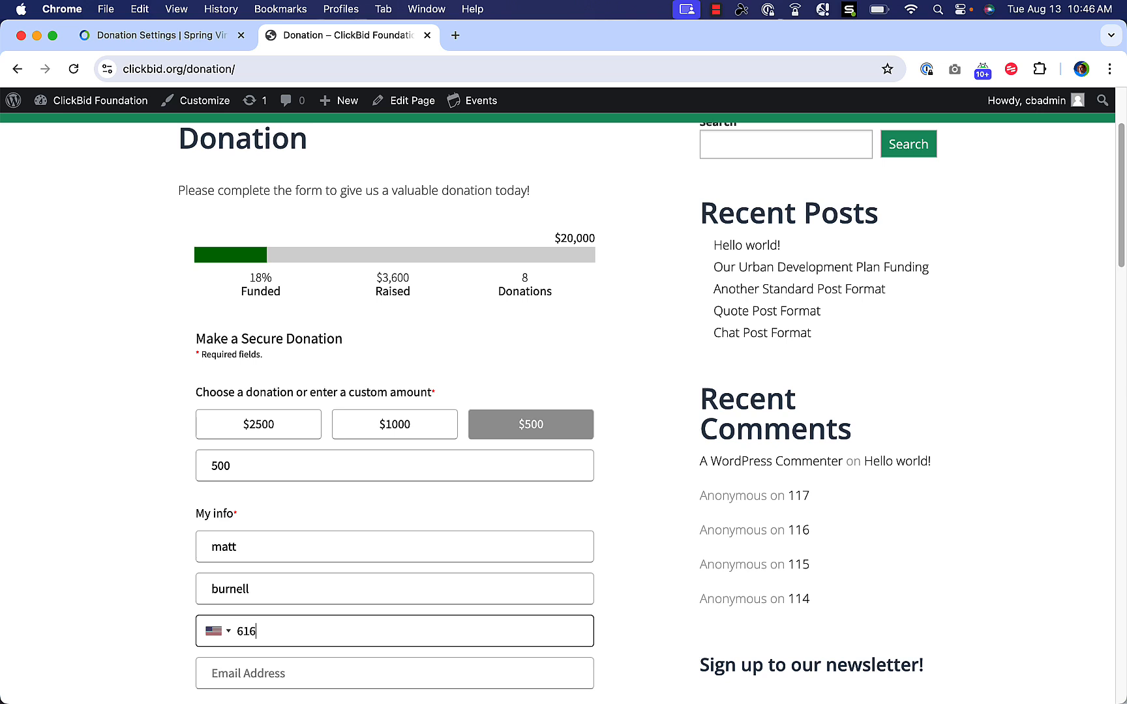
pyautogui.write('-5551239')
pyautogui.press('Tab')
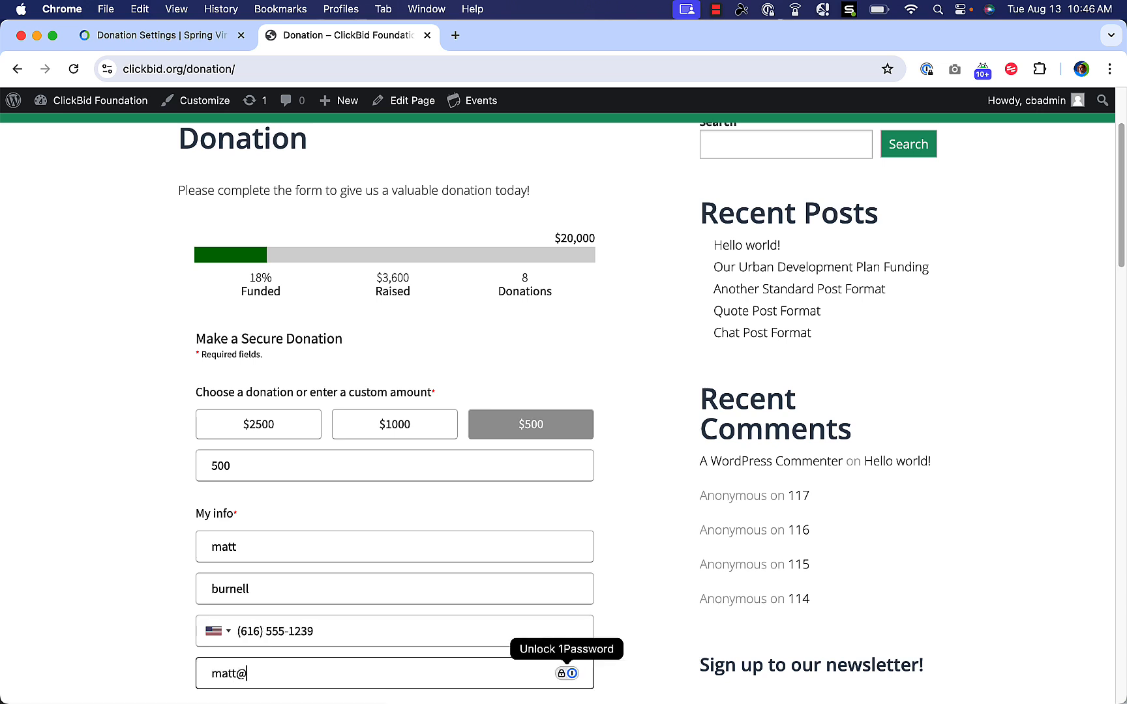
# Enter the donor's billing street, city, state and postal code, then open the payment step.
pyautogui.press('Tab')
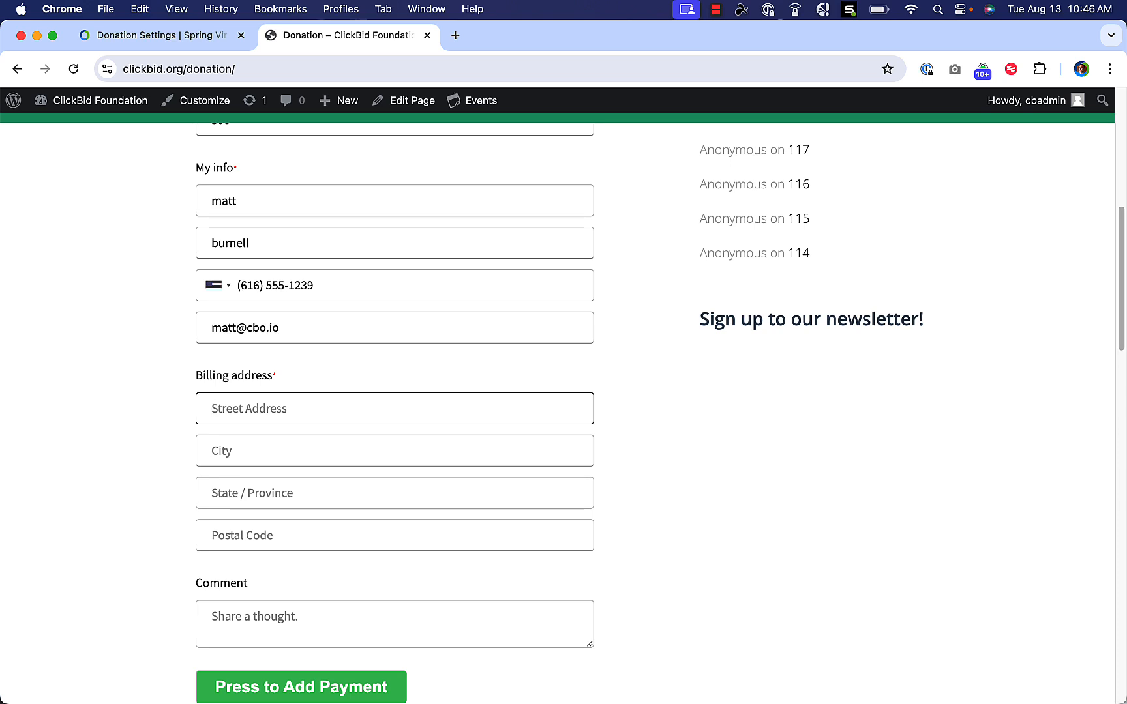
pyautogui.press('Tab')
pyautogui.write('Nor')
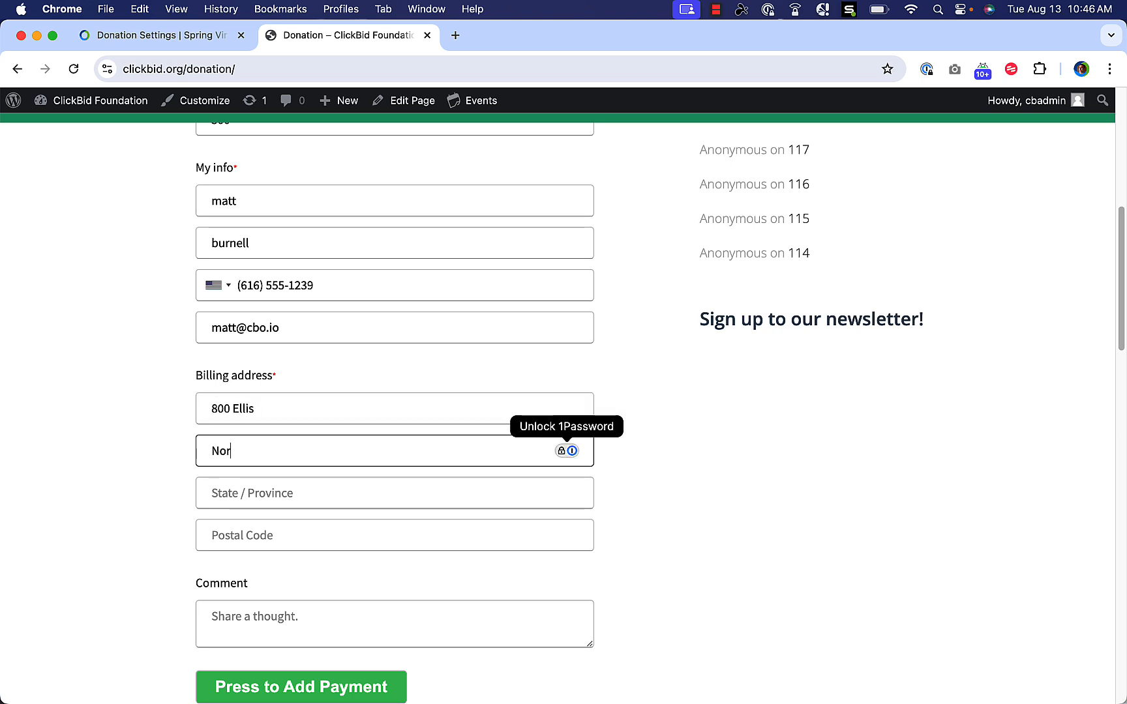
pyautogui.write('ton Shores')
pyautogui.press('Tab')
pyautogui.write('MI')
pyautogui.press('Tab')
pyautogui.write('494')
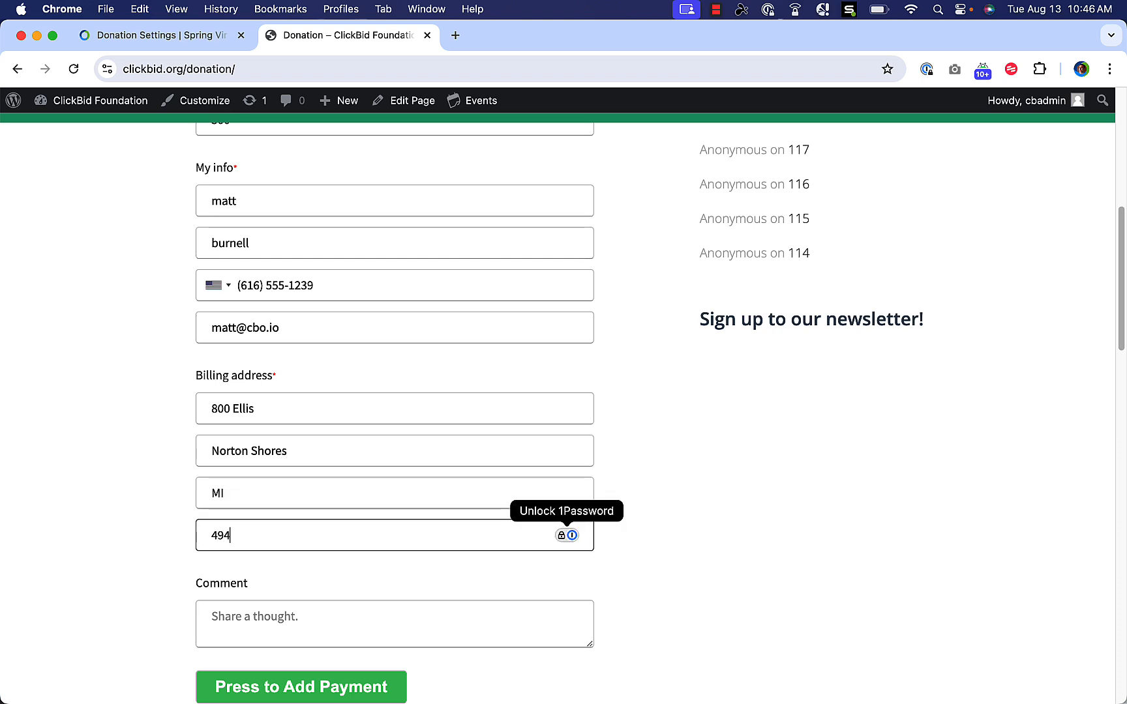
pyautogui.write('41')
pyautogui.click(304, 691)
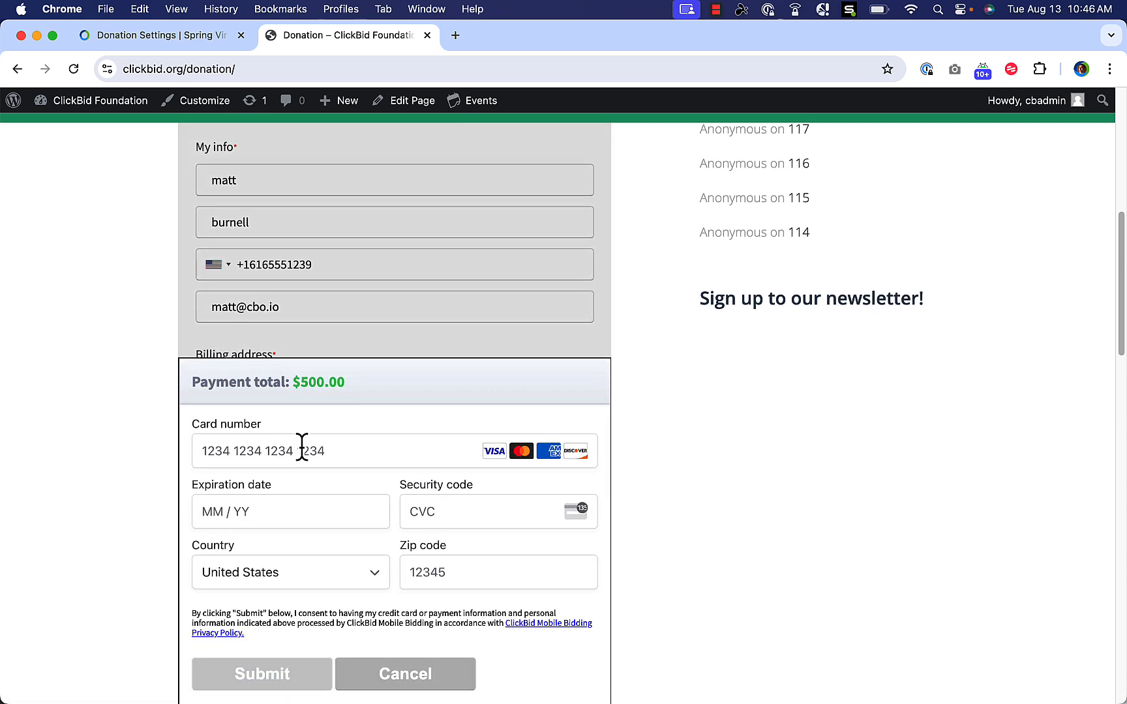
# Enter the test card number, expiry, security code and zip code, then submit the $500 payment.
pyautogui.click(299, 450)
pyautogui.write('4111 ')
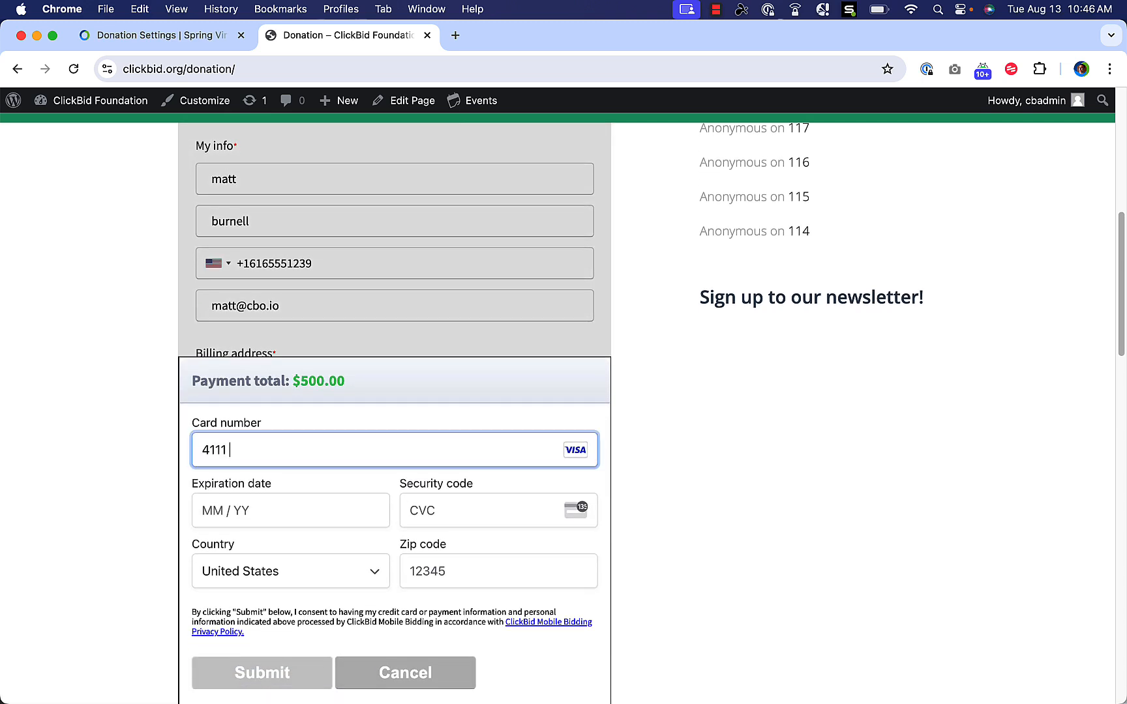
pyautogui.write('1111 1111 1111')
pyautogui.click(300, 500)
pyautogui.write('1227')
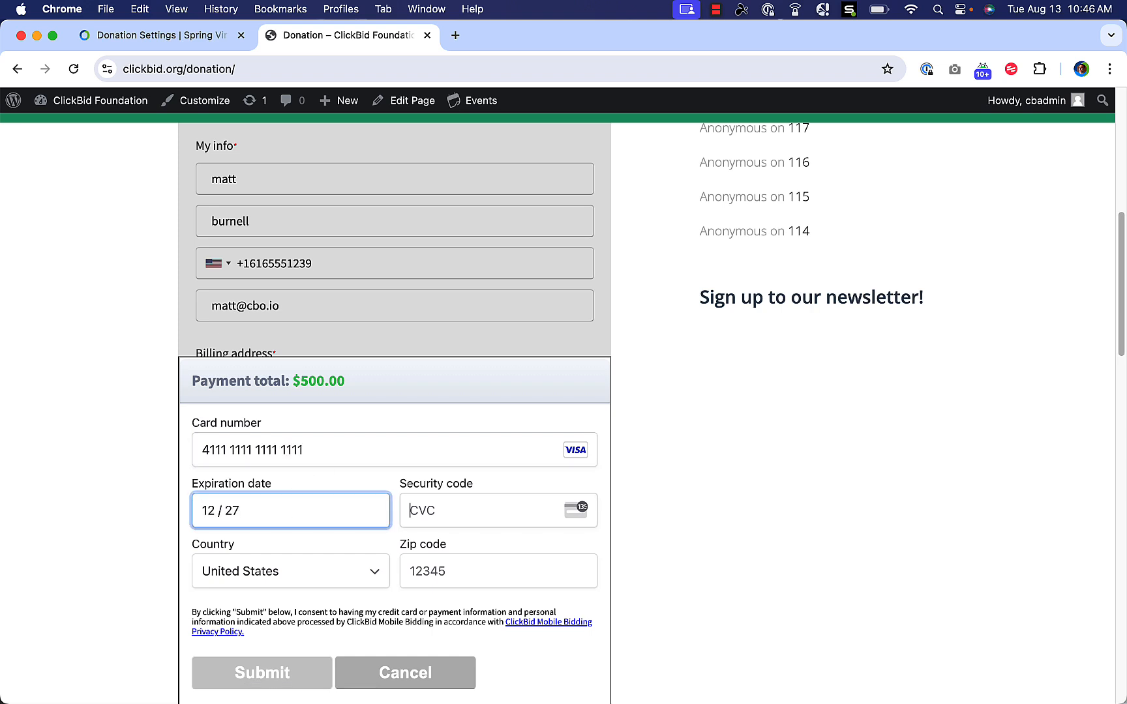
pyautogui.write('123')
pyautogui.press('Tab')
pyautogui.press('Tab')
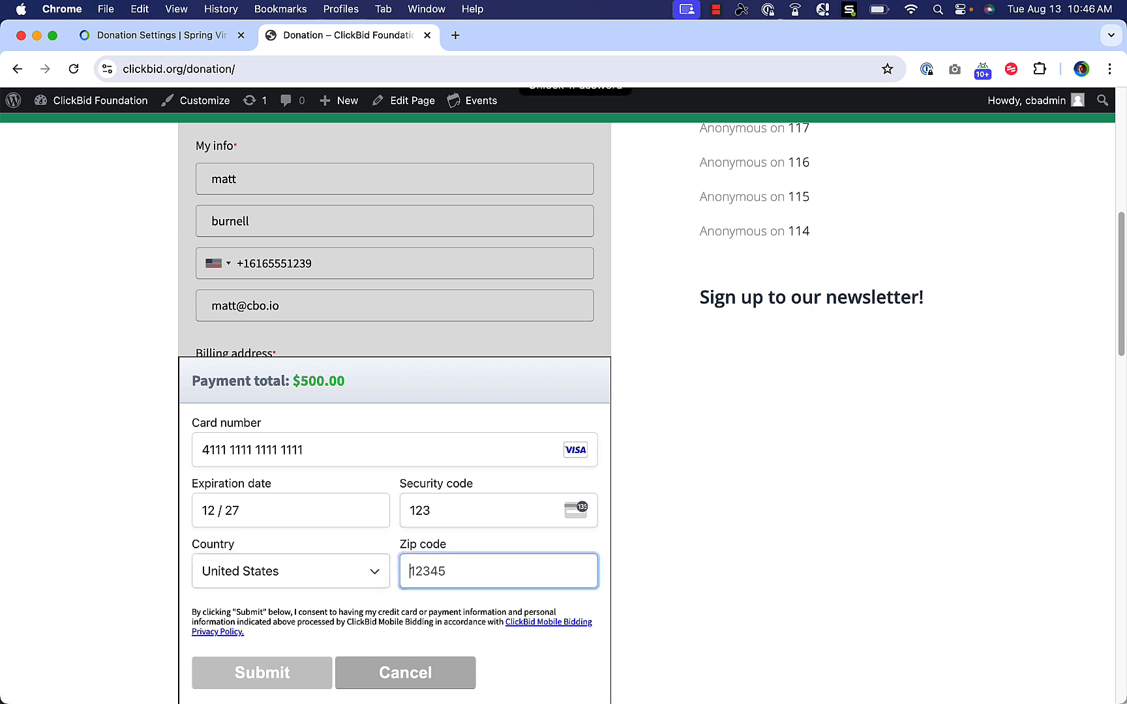
pyautogui.write('12345')
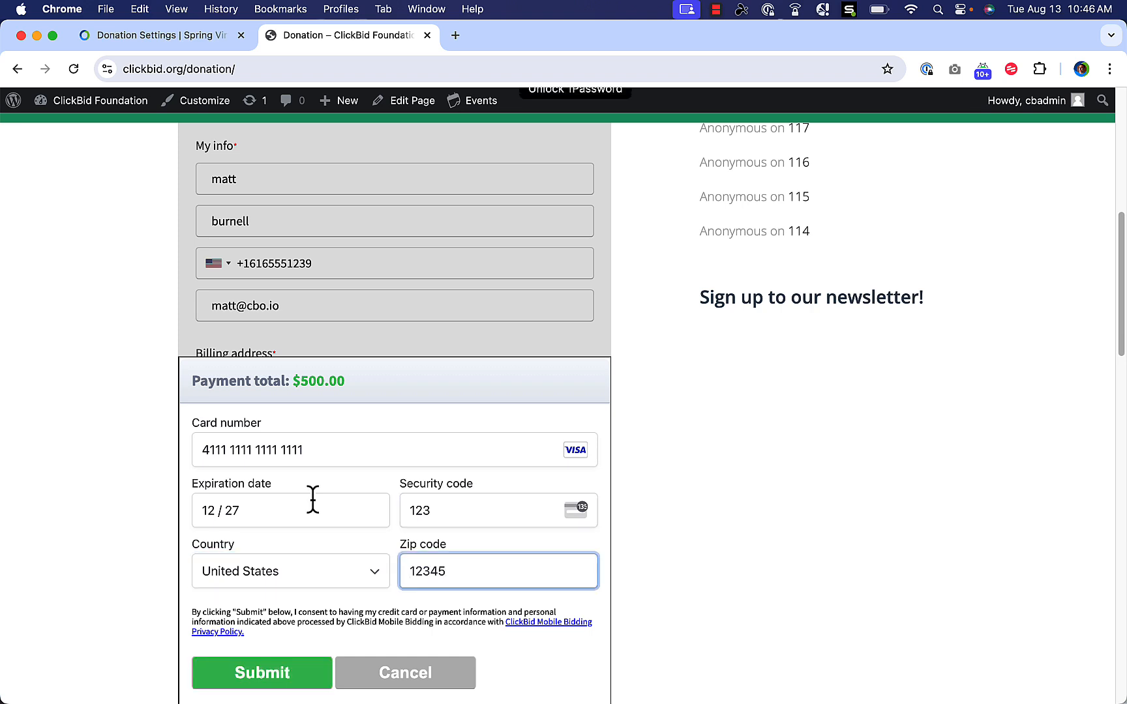
pyautogui.rightClick(279, 466)
pyautogui.click(180, 478)
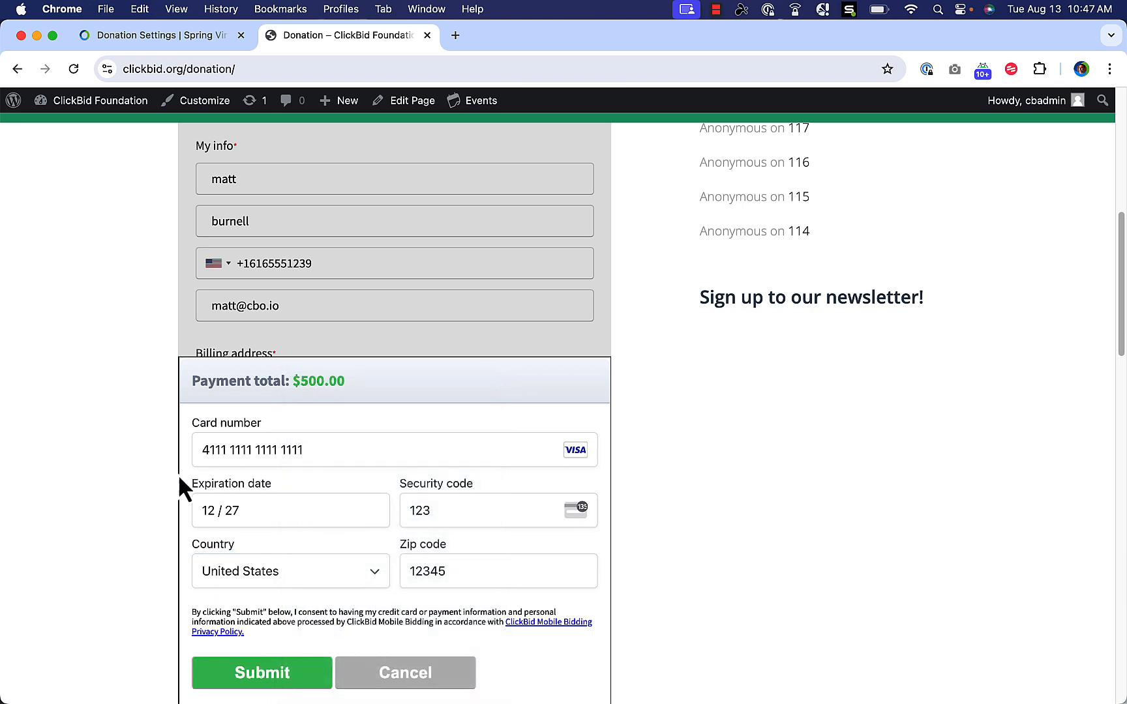
pyautogui.click(308, 676)
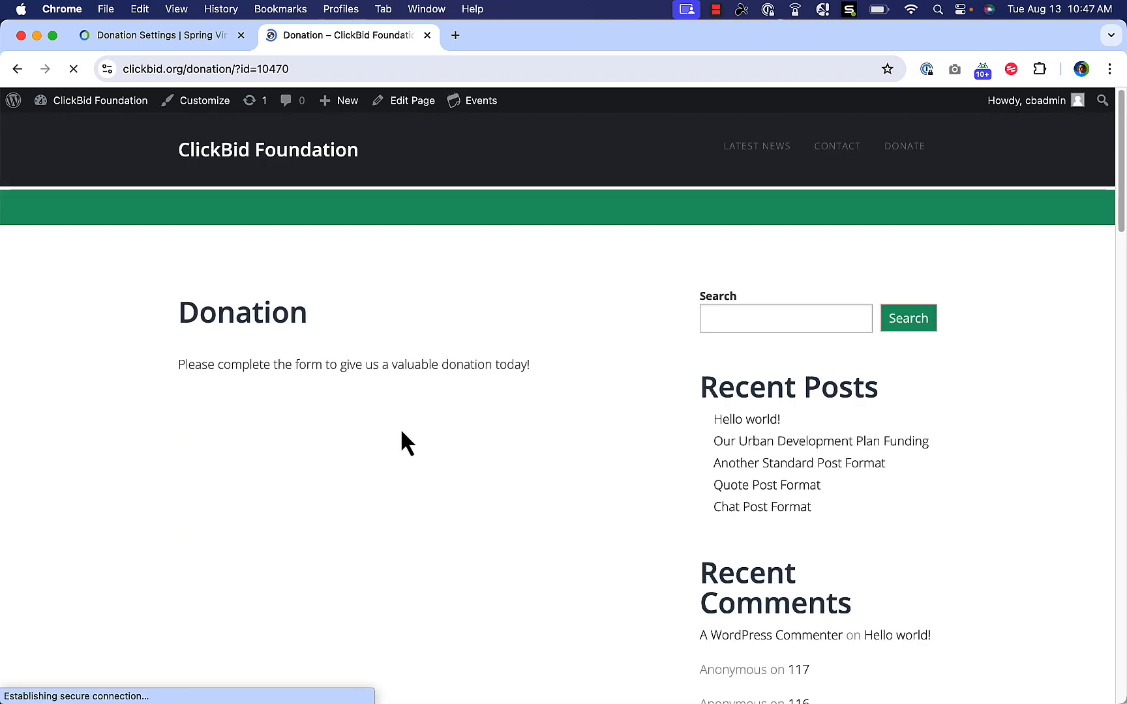
# Review the Success message confirming the $500.00 gift, then return to ClickBid's Donation Settings for Spring Virtual Gala.
pyautogui.scroll(-2, 406, 467)
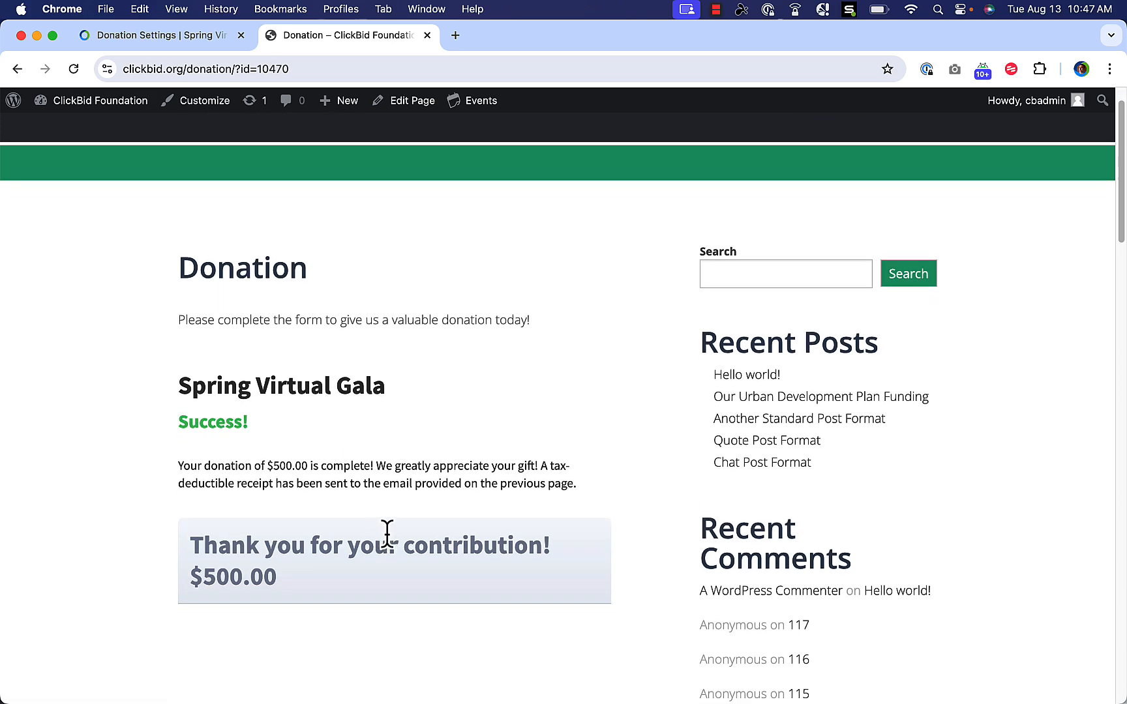
pyautogui.scroll(-2, 389, 515)
pyautogui.scroll(2, 111, 254)
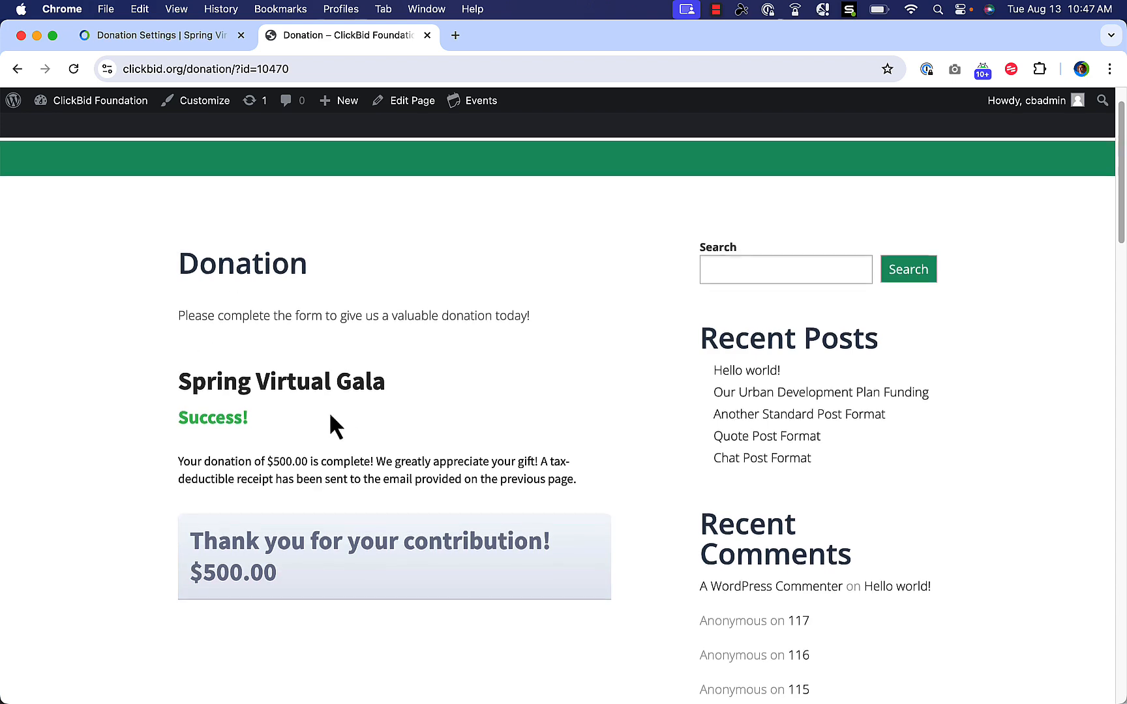
pyautogui.scroll(-3, 345, 434)
pyautogui.scroll(1, 335, 408)
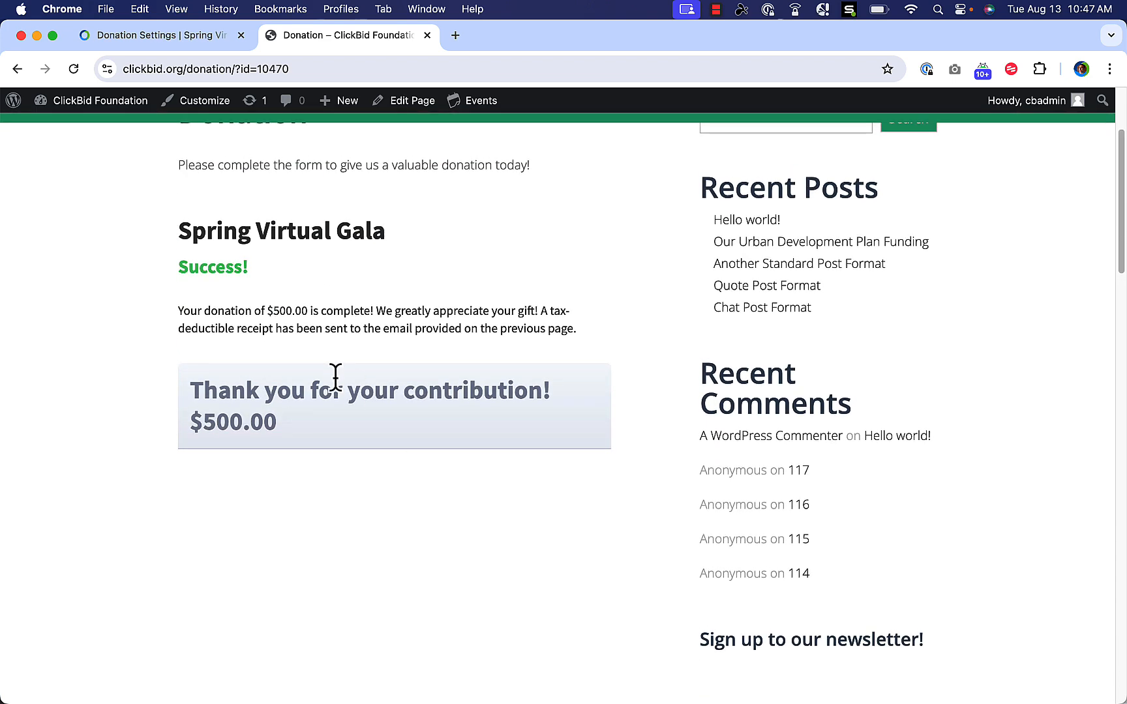
pyautogui.scroll(3, 332, 388)
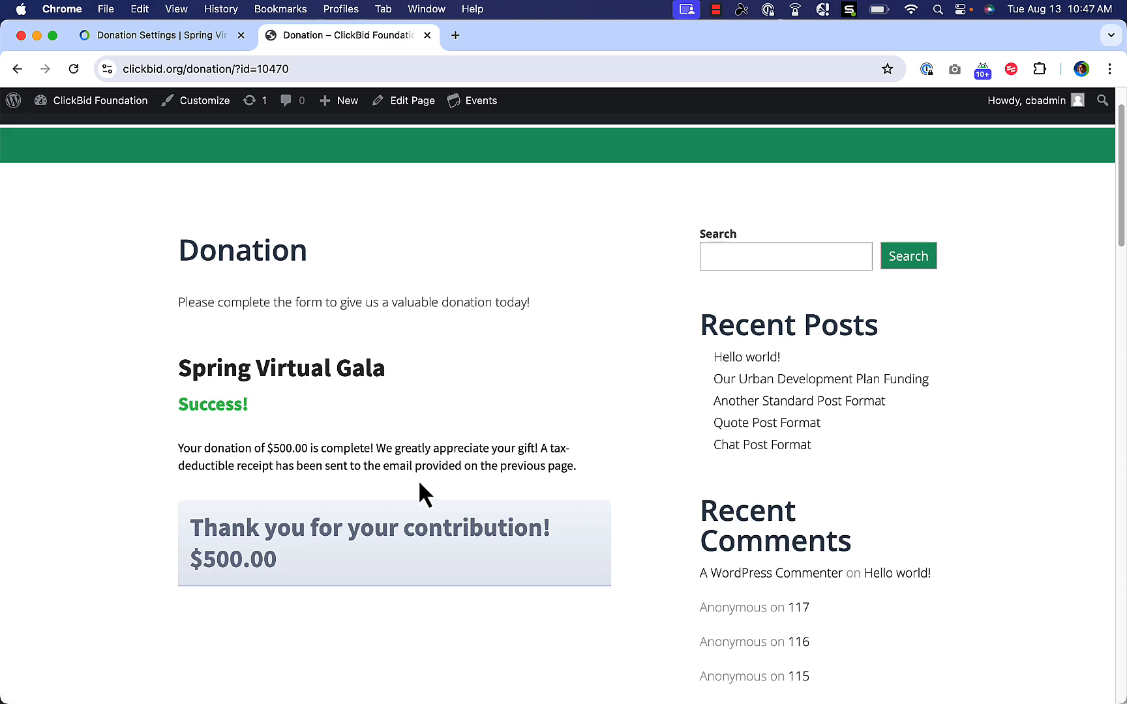
pyautogui.click(143, 36)
pyautogui.scroll(-2, 496, 499)
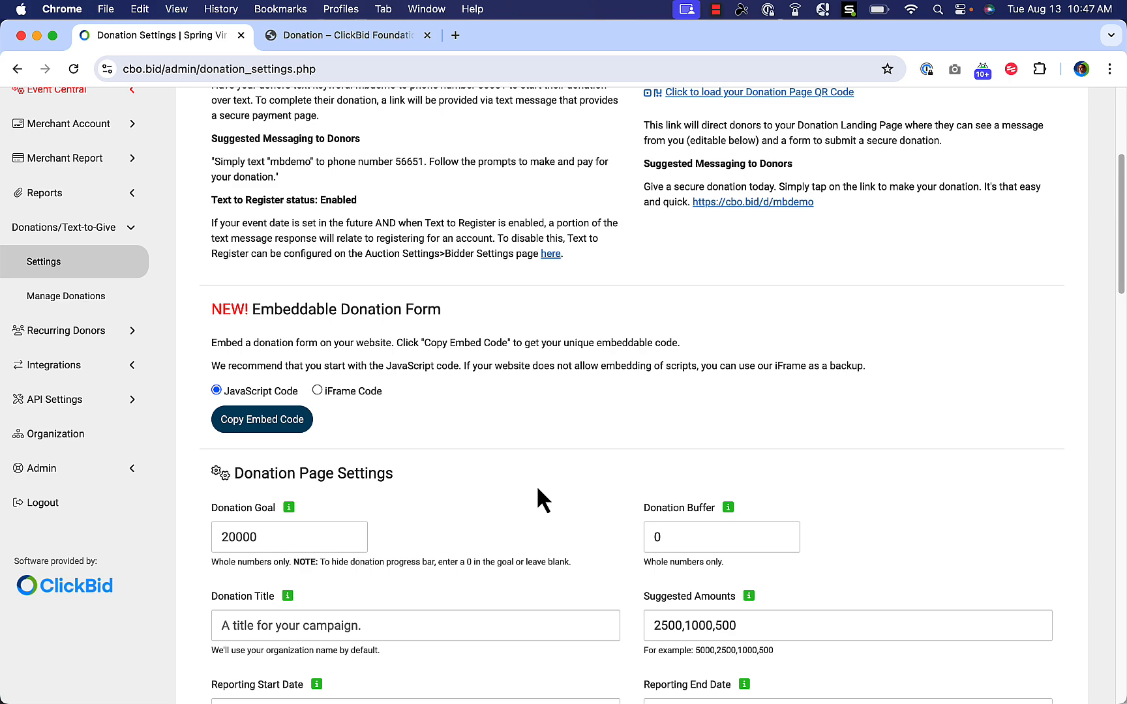
pyautogui.scroll(-1, 518, 440)
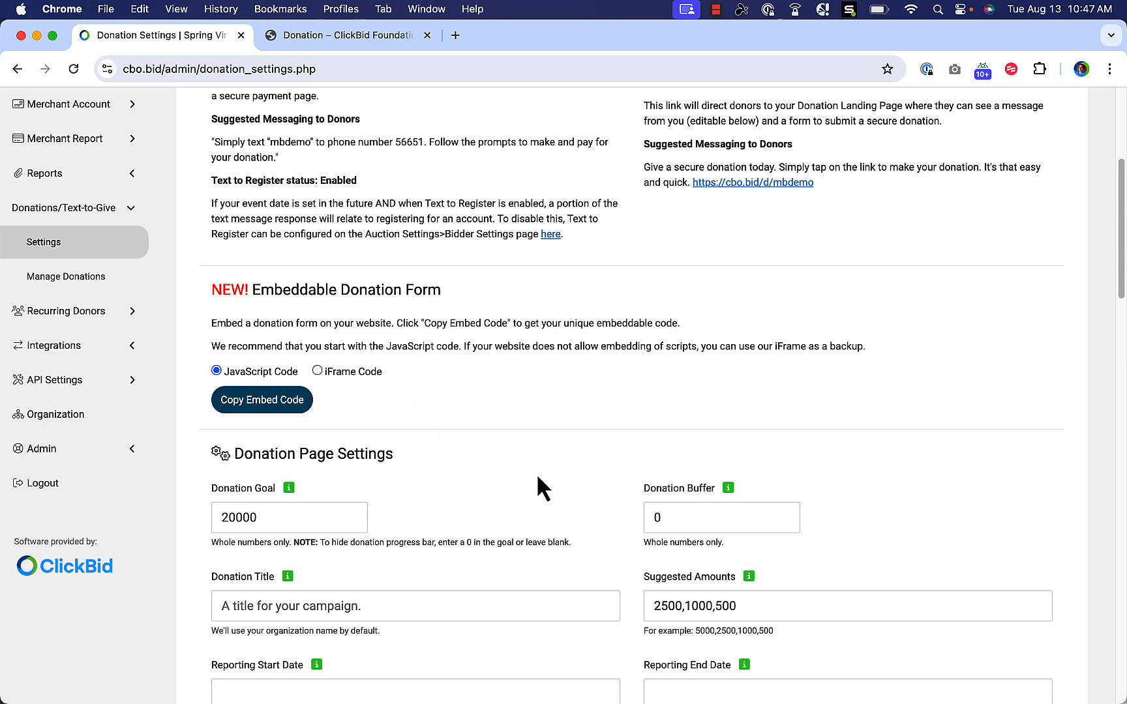
pyautogui.scroll(-5, 551, 471)
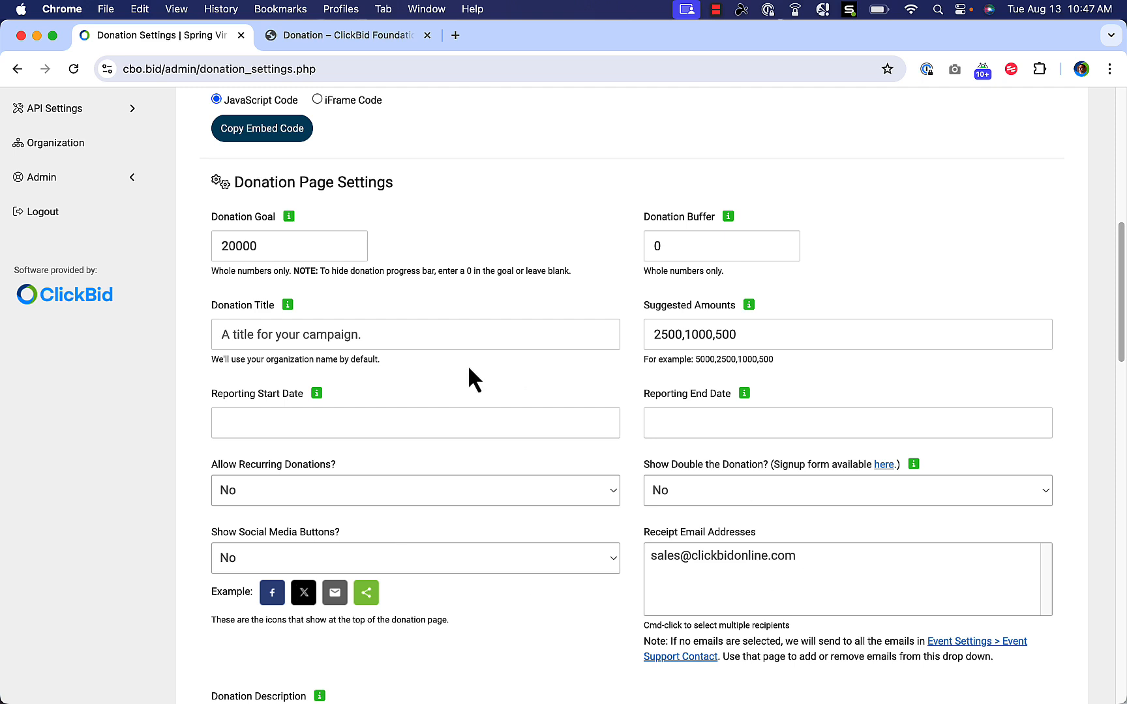
pyautogui.click(236, 331)
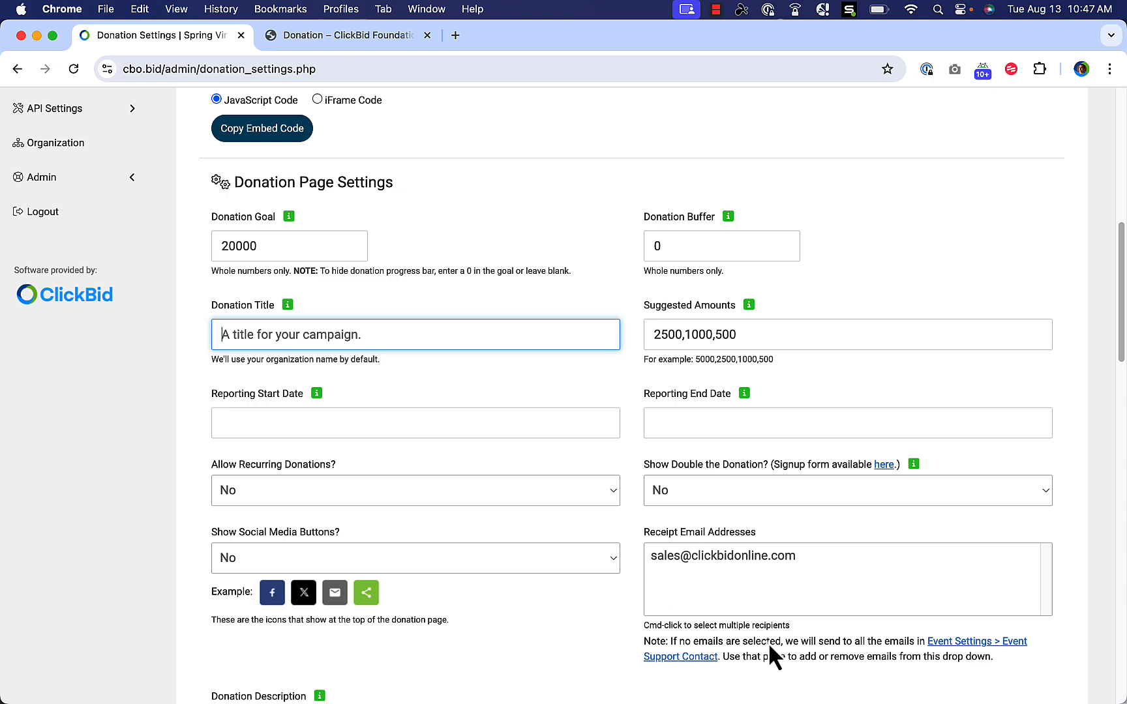
pyautogui.scroll(2, 546, 402)
pyautogui.scroll(5, 545, 402)
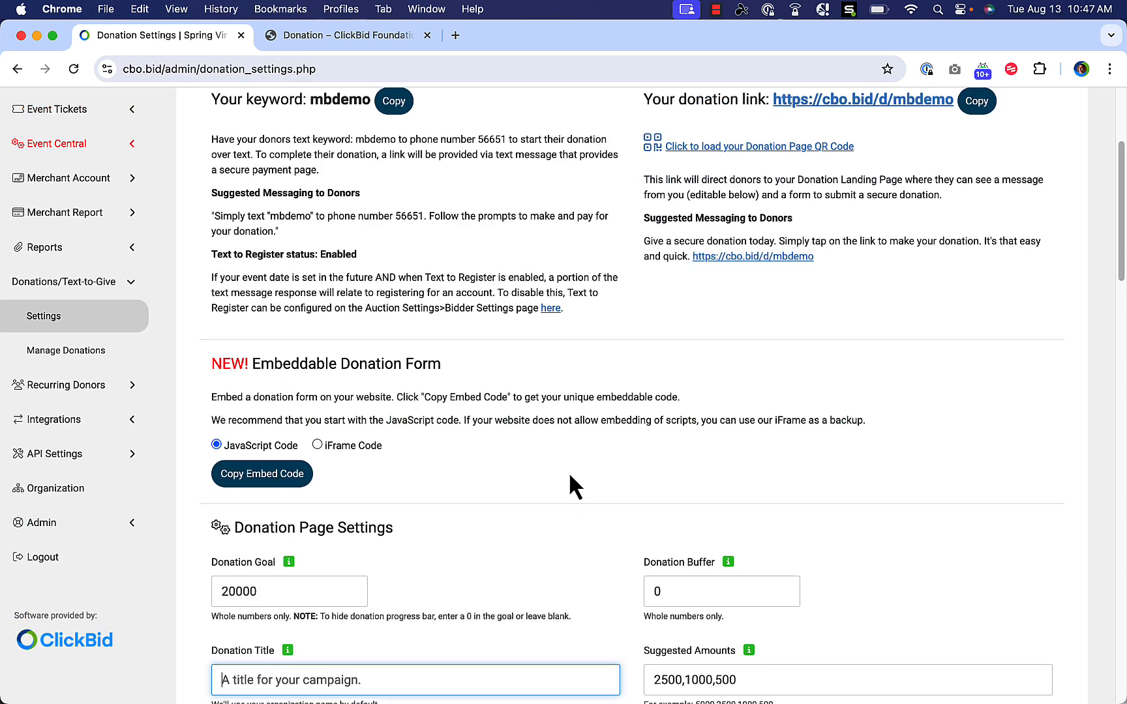
pyautogui.scroll(-2, 523, 478)
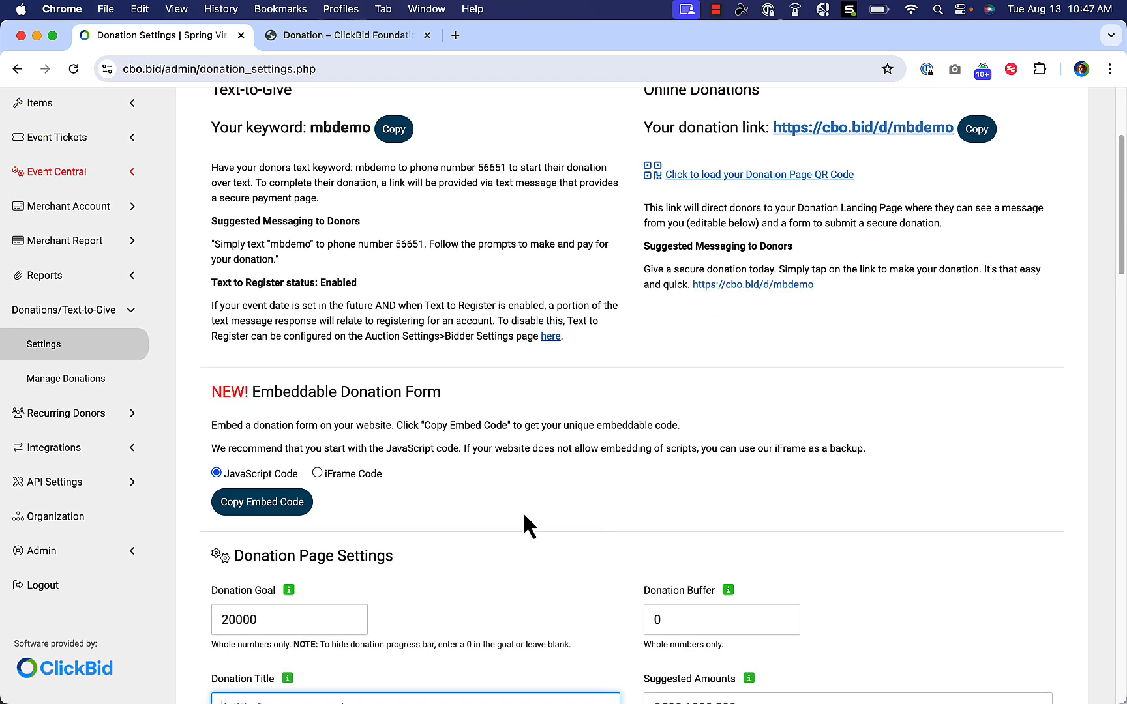